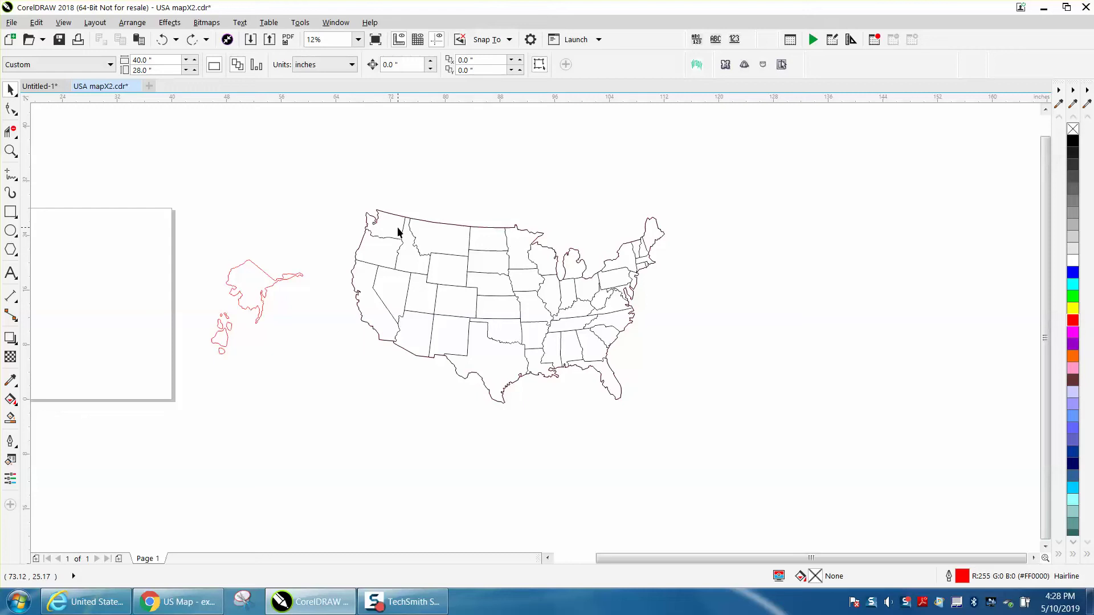
Scale all map pieces, including Alaska and Hawaii, proportionally to 75%, then select the lower-48 states
{"action": "scroll", "coordinate": [388, 236], "scroll_direction": "down", "scroll_amount": 1}
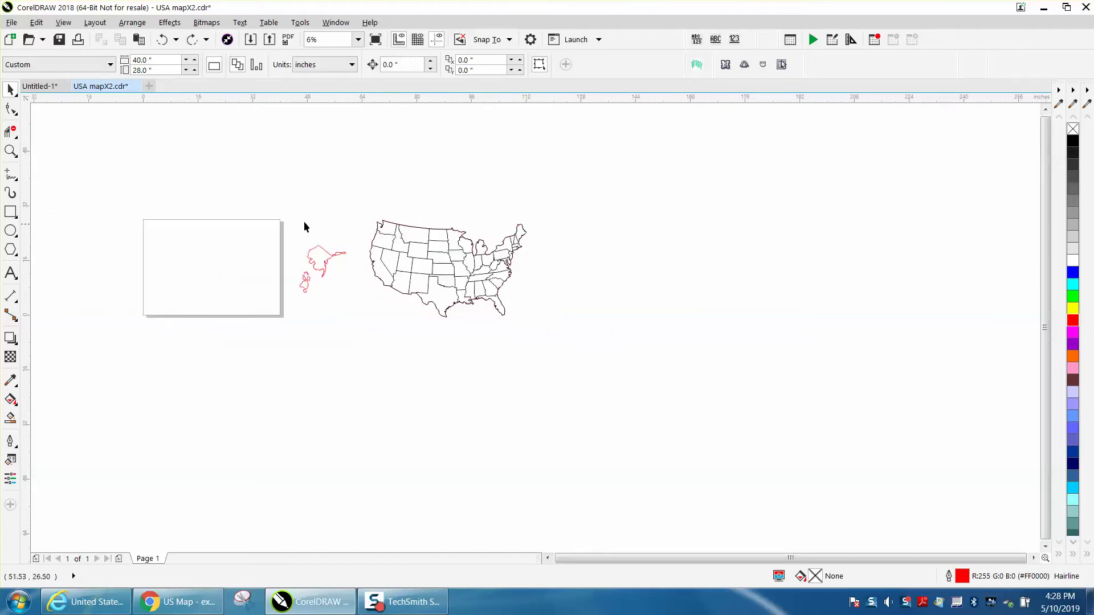
{"action": "left_click_drag", "start_coordinate": [281, 189], "coordinate": [588, 357]}
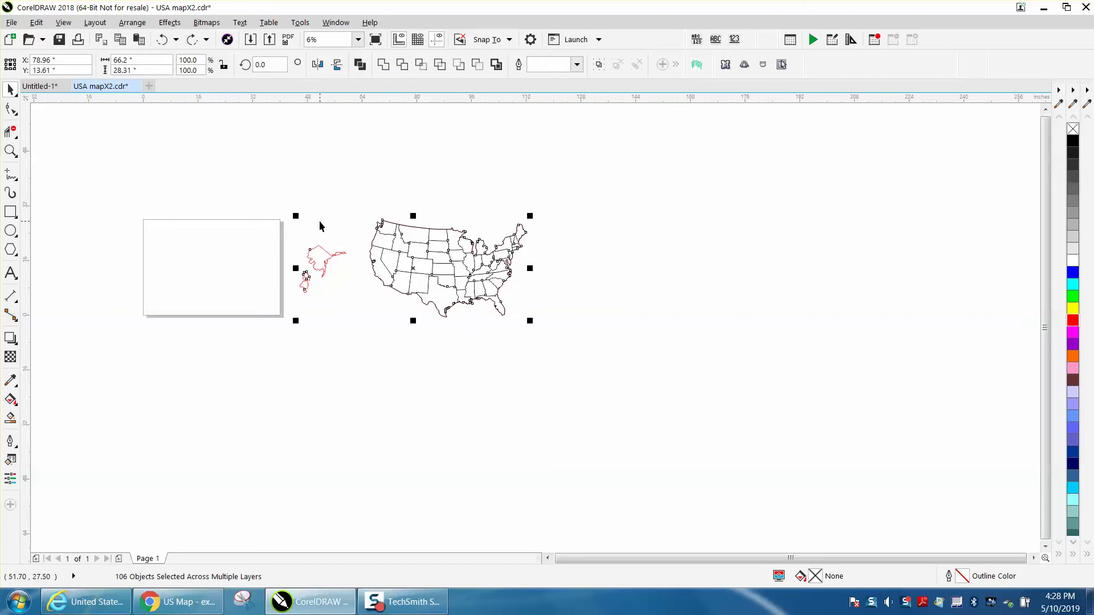
{"action": "left_click", "coordinate": [224, 66]}
{"action": "left_click", "coordinate": [181, 61]}
{"action": "type", "text": "75"}
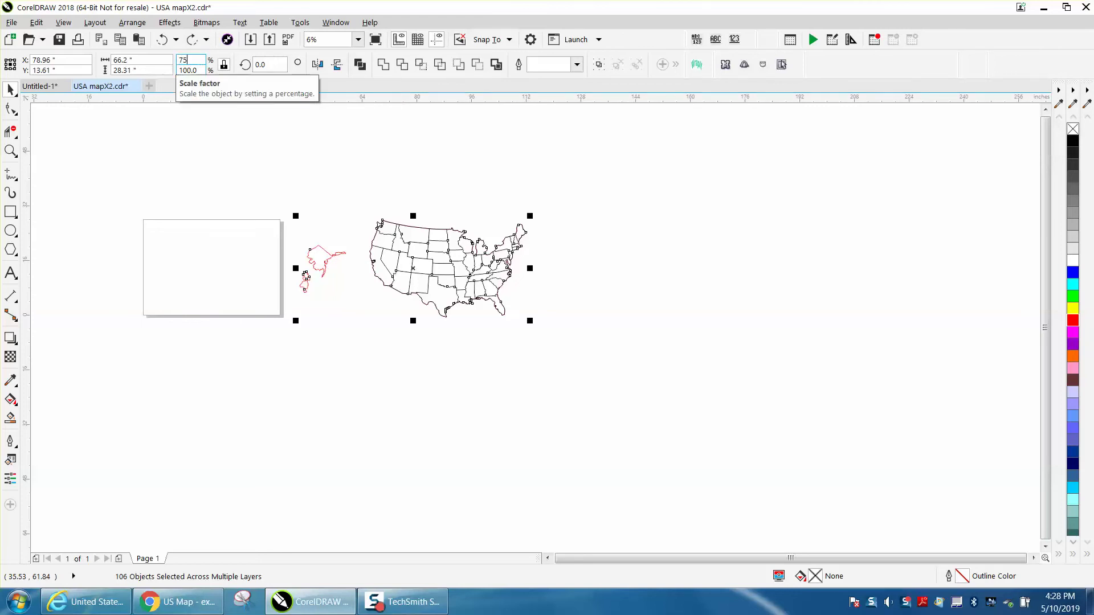
{"action": "key", "text": "Return"}
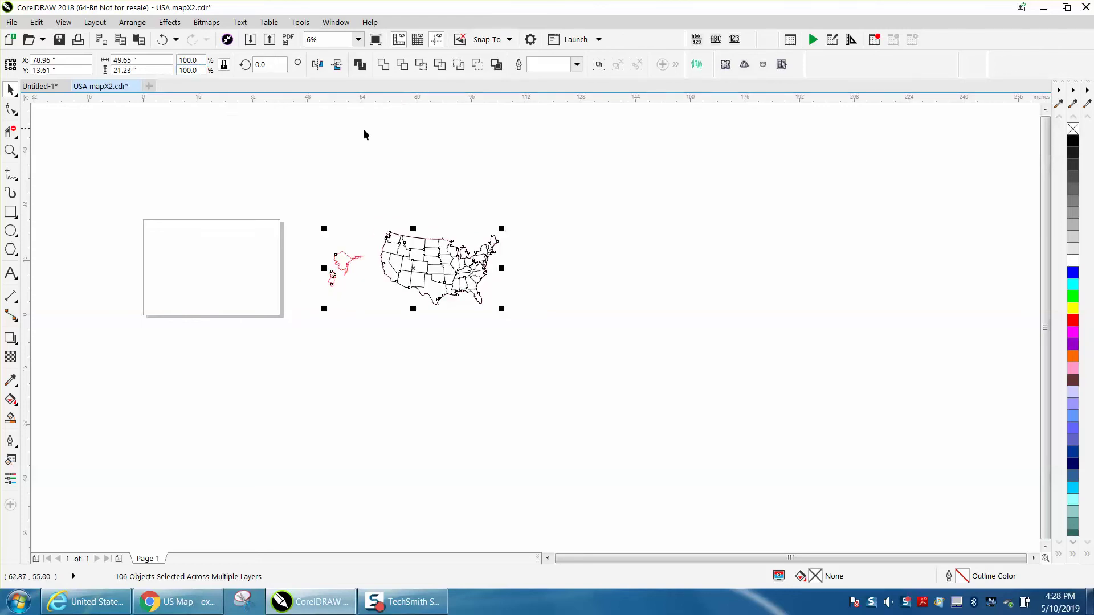
{"action": "left_click", "coordinate": [389, 142]}
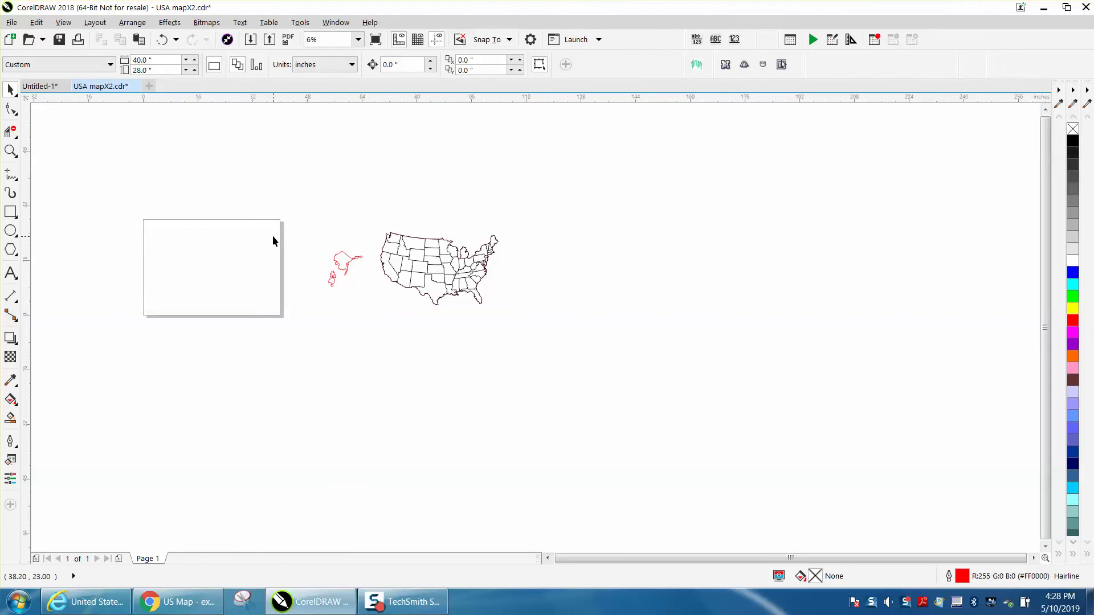
{"action": "left_click_drag", "start_coordinate": [375, 261], "coordinate": [502, 328]}
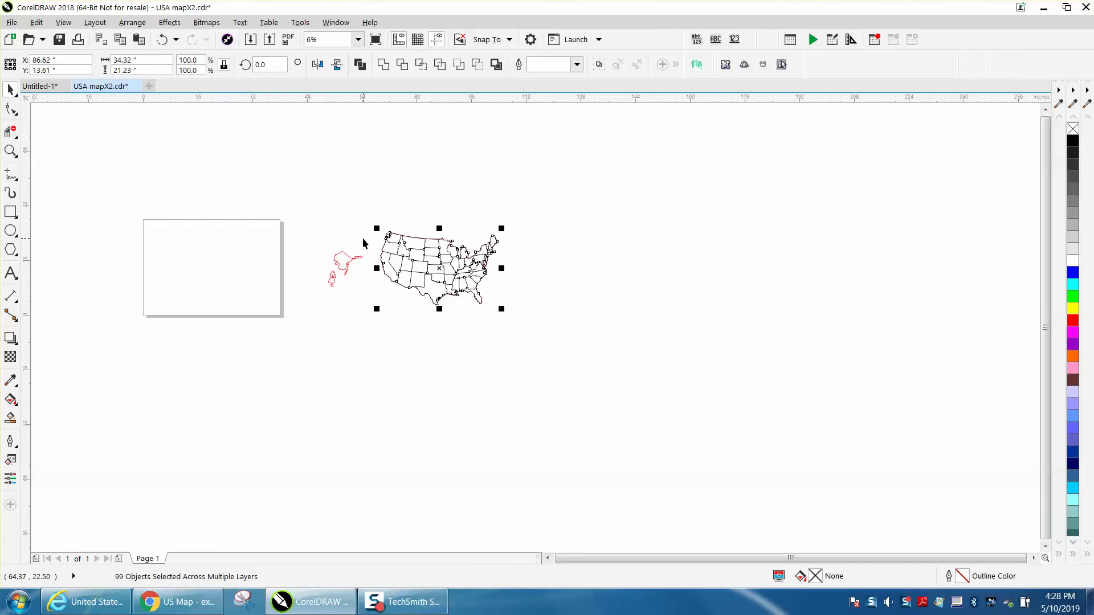
Group the 99 lower-48 state pieces and centre the group on the page
{"action": "key", "text": "ctrl+g"}
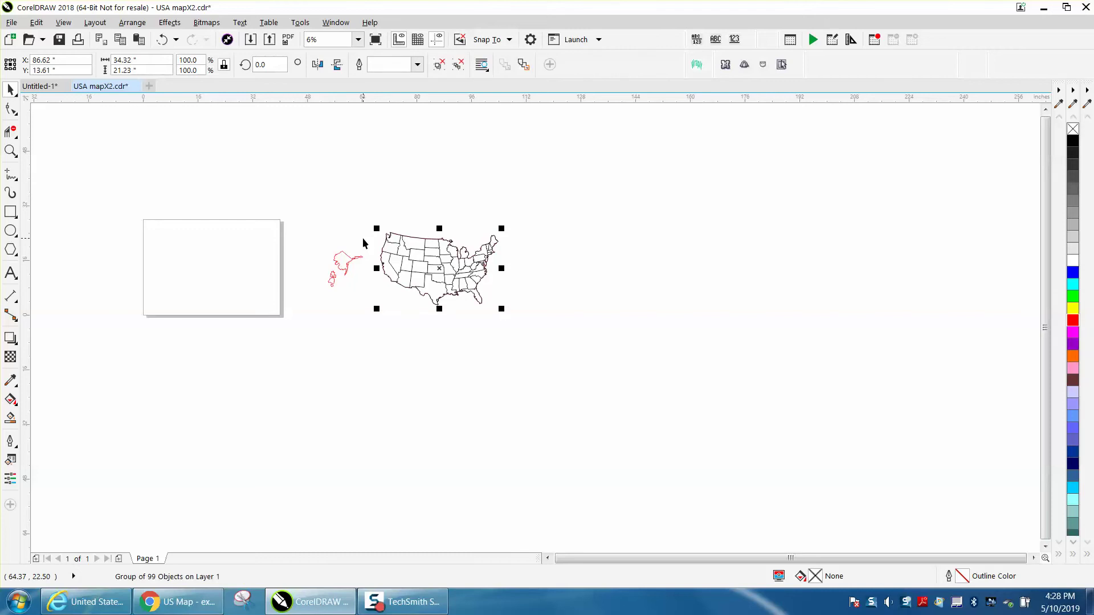
{"action": "key", "text": "p"}
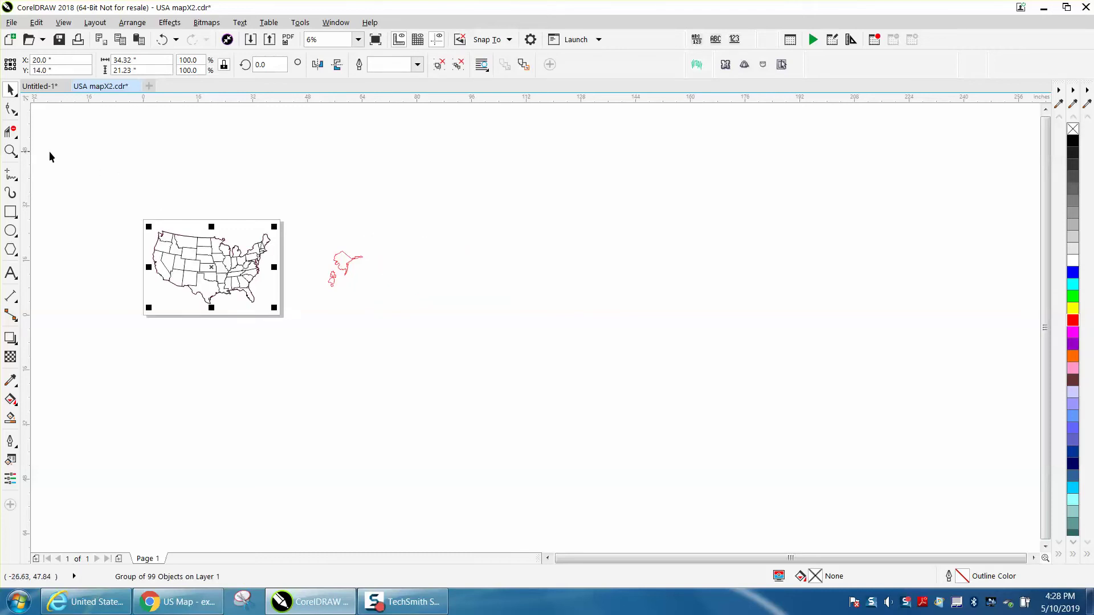
{"action": "key", "text": "z"}
{"action": "left_click_drag", "start_coordinate": [143, 205], "coordinate": [420, 352]}
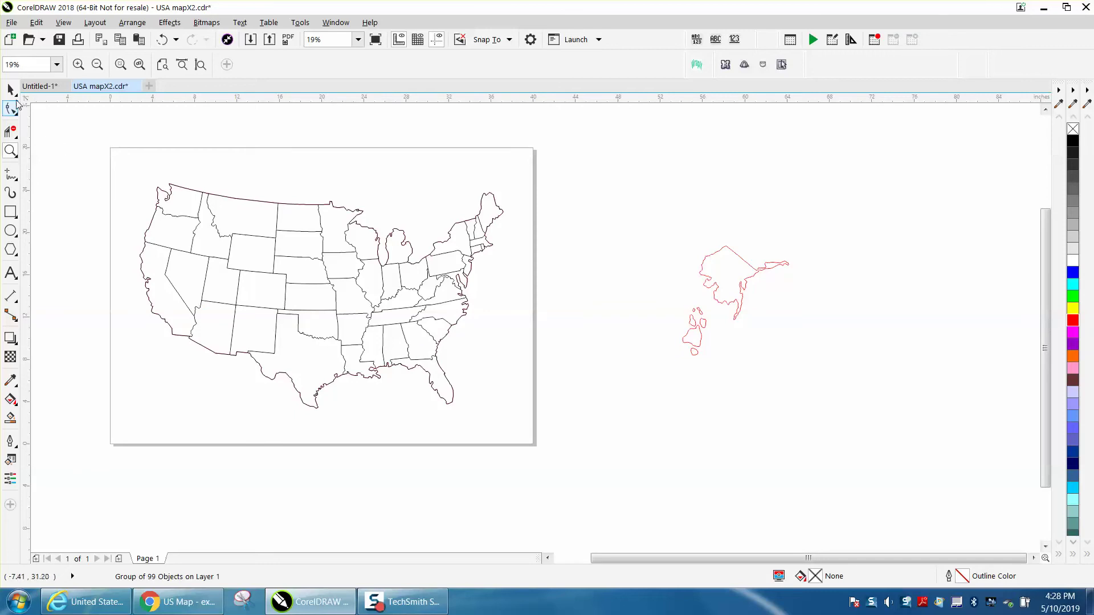
Move the red Alaska and Hawaii outlines off-page to the upper left of the map
{"action": "left_click", "coordinate": [10, 90]}
{"action": "left_click_drag", "start_coordinate": [638, 234], "coordinate": [852, 400]}
{"action": "scroll", "coordinate": [850, 398], "scroll_direction": "down", "scroll_amount": 2}
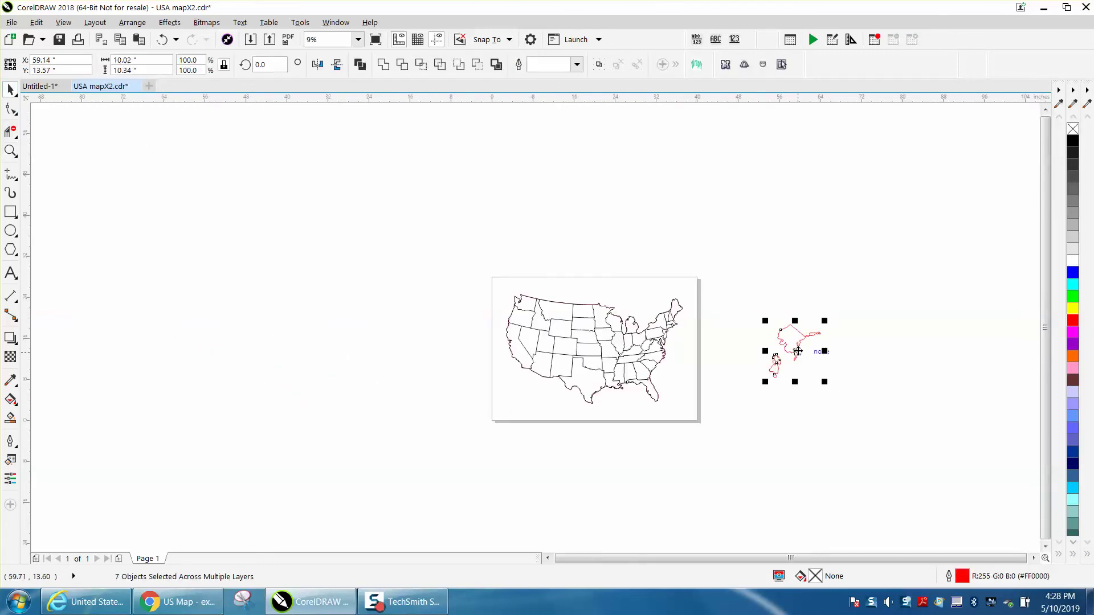
{"action": "left_click_drag", "start_coordinate": [803, 357], "coordinate": [402, 223]}
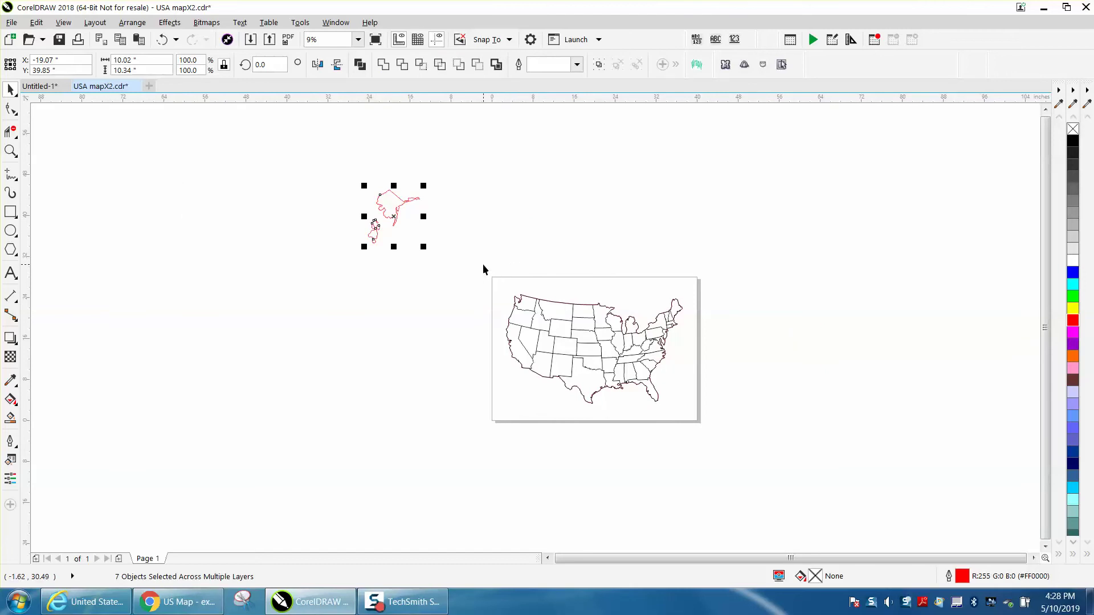
{"action": "left_click_drag", "start_coordinate": [483, 266], "coordinate": [731, 453]}
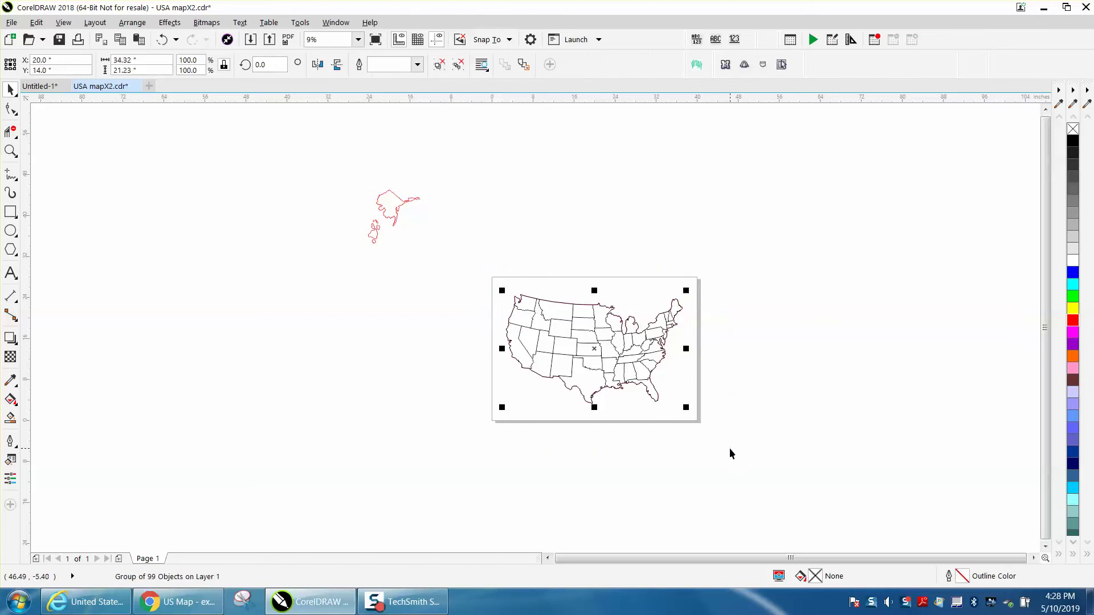
{"action": "left_click", "coordinate": [565, 229]}
Set the nudge distance to 40 inches
{"action": "left_click", "coordinate": [393, 65]}
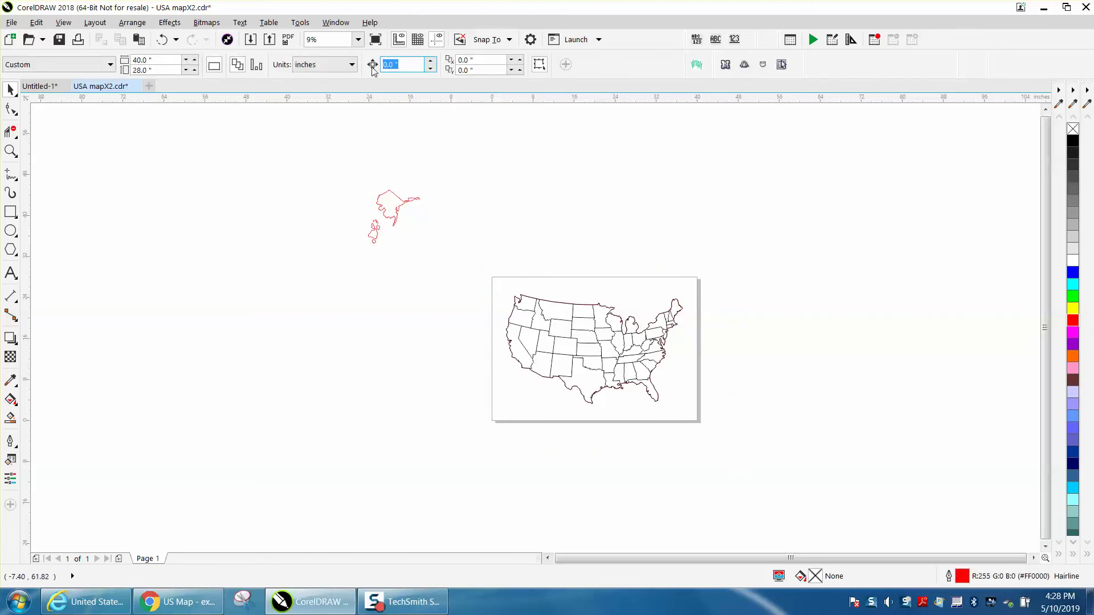
{"action": "type", "text": "40"}
{"action": "key", "text": "Return"}
Ungroup the map, create its boundary outline, and shift the outline 40 inches right
{"action": "key", "text": "Tab"}
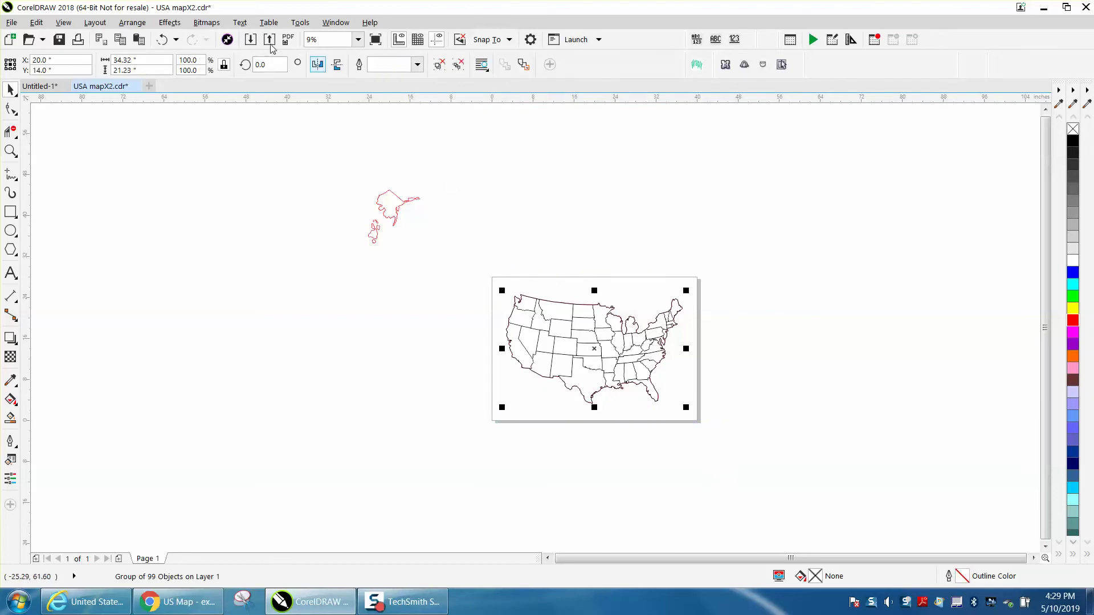
{"action": "left_click", "coordinate": [135, 24]}
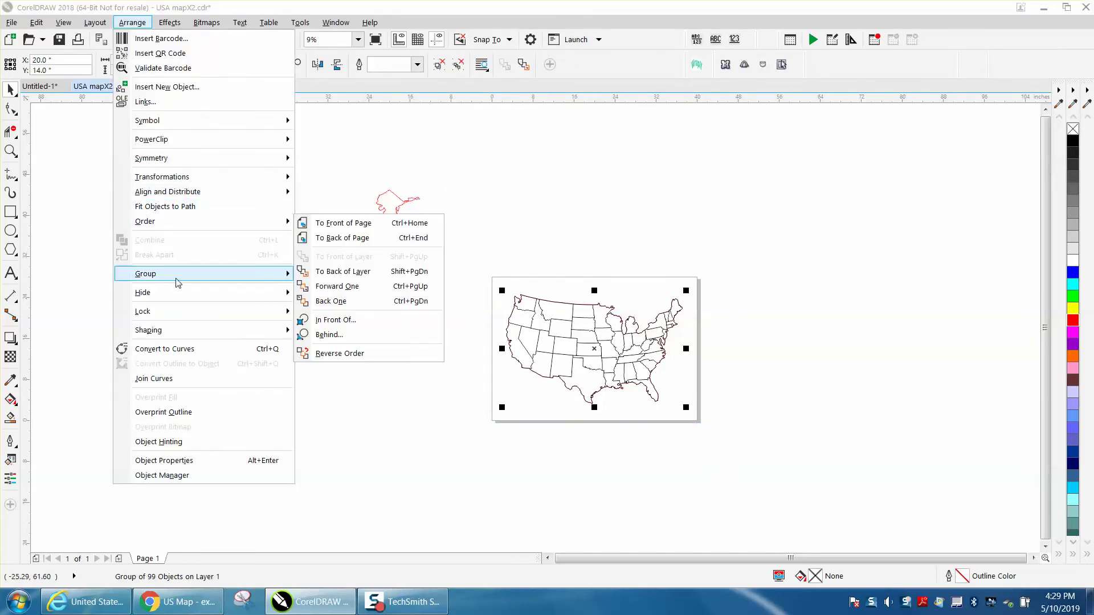
{"action": "mouse_move", "coordinate": [176, 277]}
{"action": "left_click", "coordinate": [349, 292]}
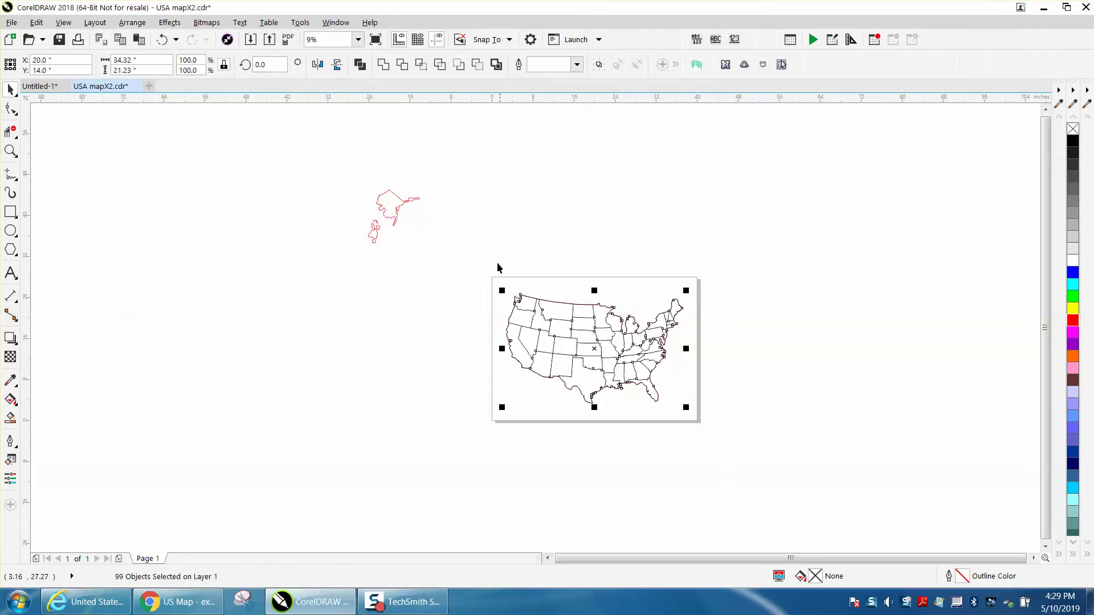
{"action": "left_click_drag", "start_coordinate": [489, 255], "coordinate": [714, 431]}
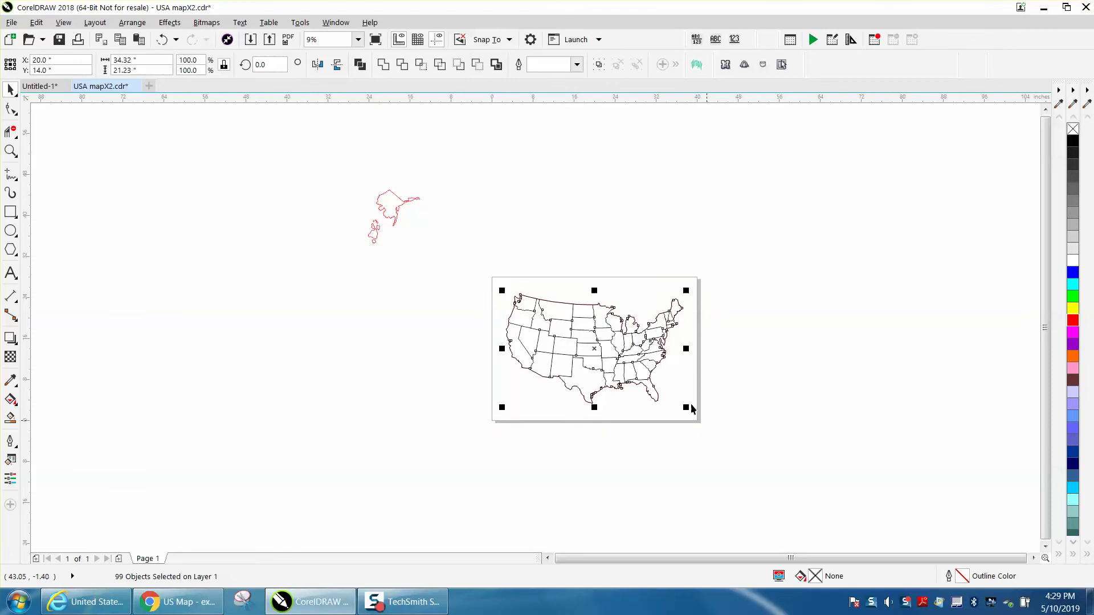
{"action": "left_click", "coordinate": [497, 65]}
{"action": "key", "text": "Right"}
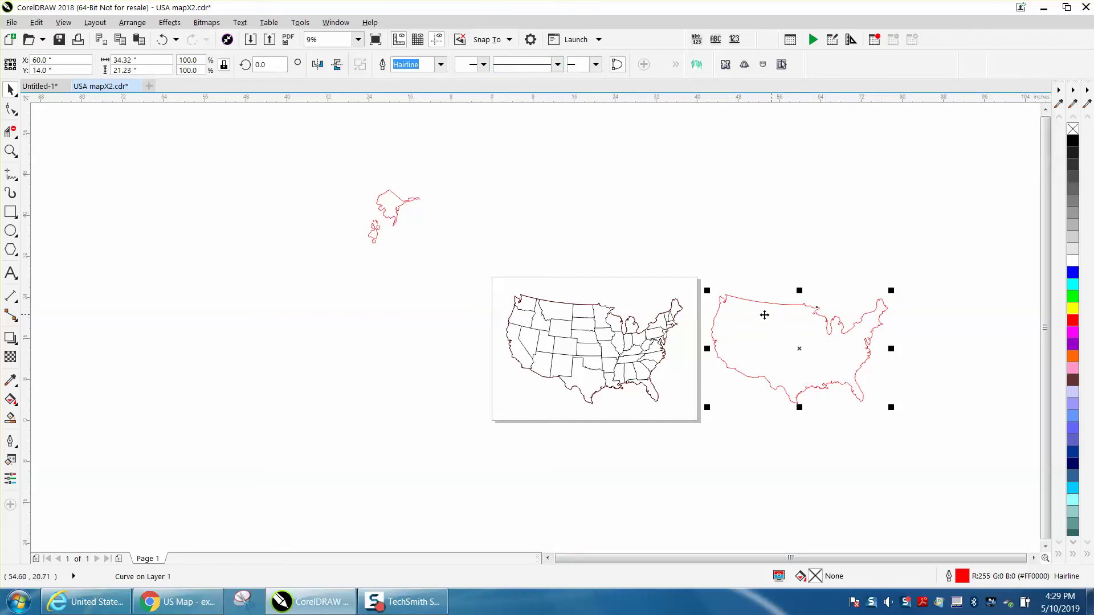
Shift the black map 40 in left, centre the red outline, and frame it with a rectangle
{"action": "left_click_drag", "start_coordinate": [490, 287], "coordinate": [699, 413]}
{"action": "key", "text": "shift+Left"}
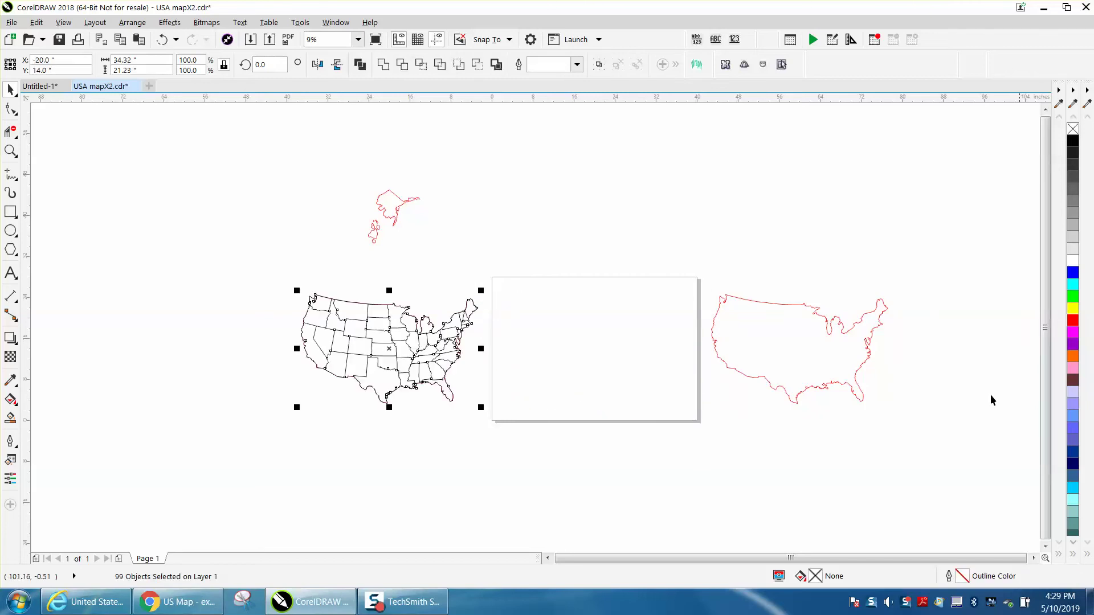
{"action": "left_click", "coordinate": [856, 376]}
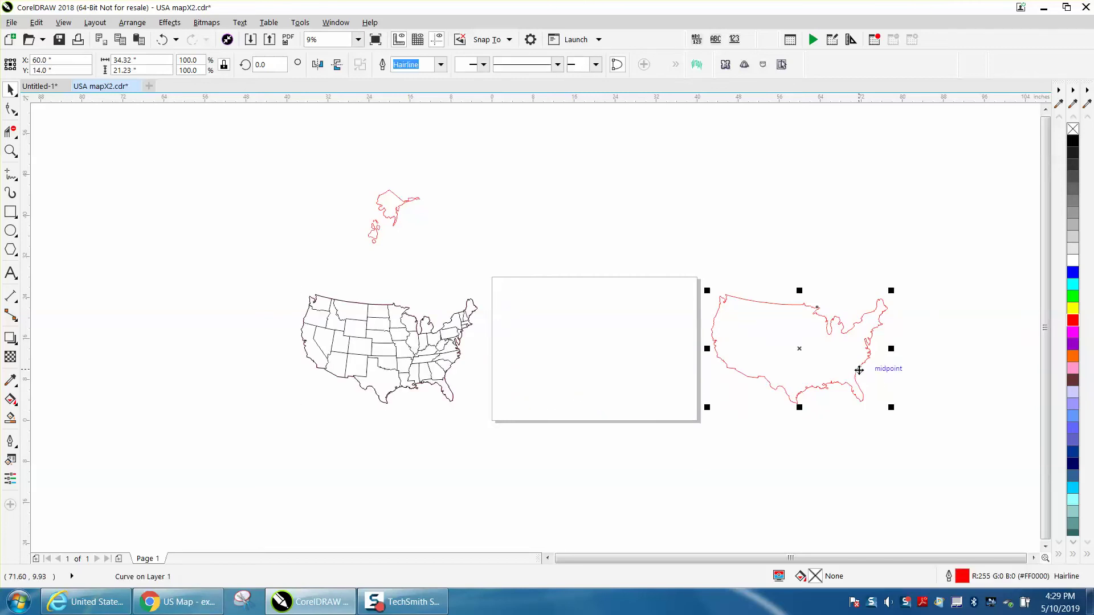
{"action": "key", "text": "p"}
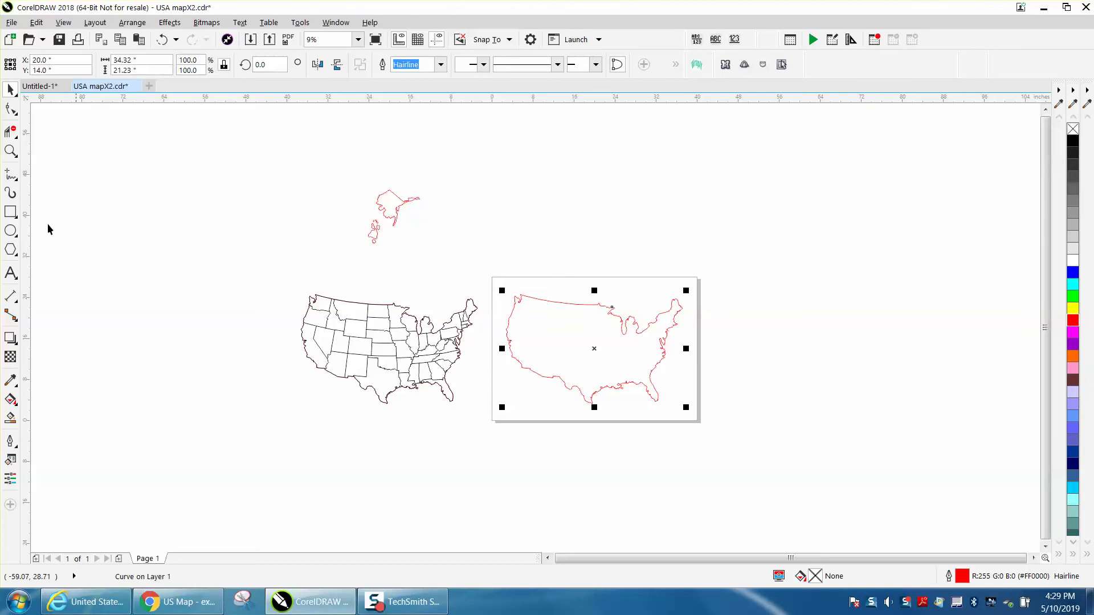
{"action": "left_click", "coordinate": [10, 212]}
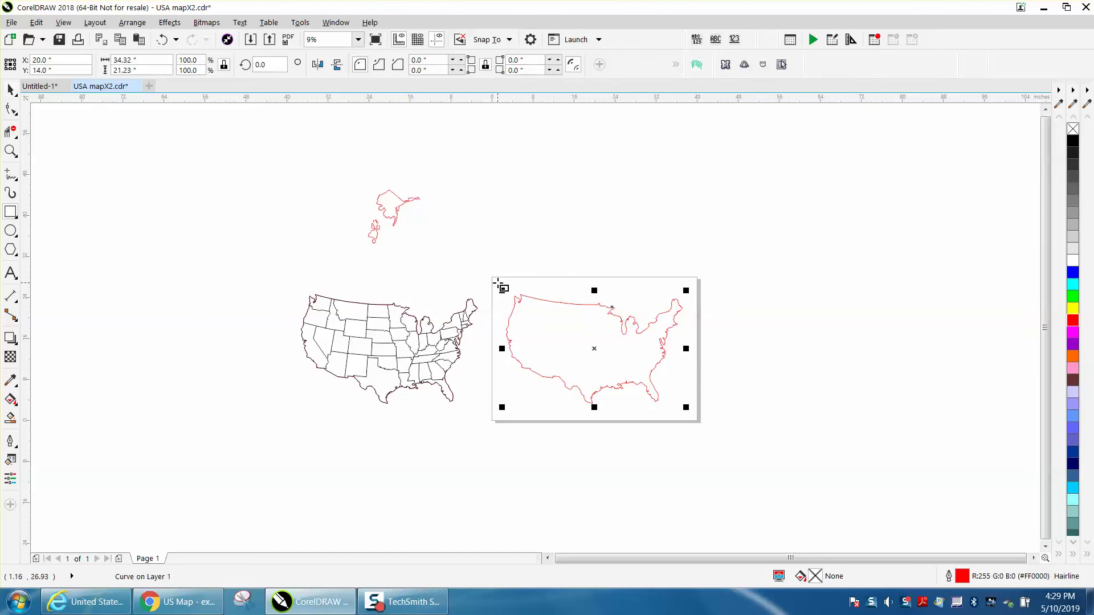
{"action": "left_click_drag", "start_coordinate": [499, 283], "coordinate": [691, 416]}
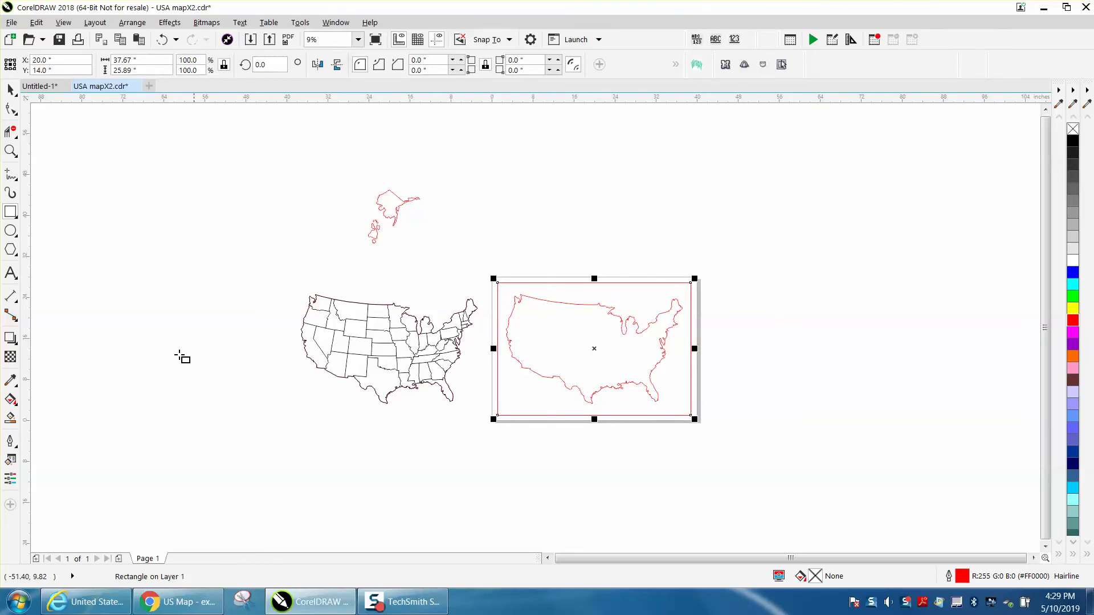
Smart-fill the area between border and outline, then nudge the fill right and the outline up 40 in
{"action": "left_click", "coordinate": [11, 417]}
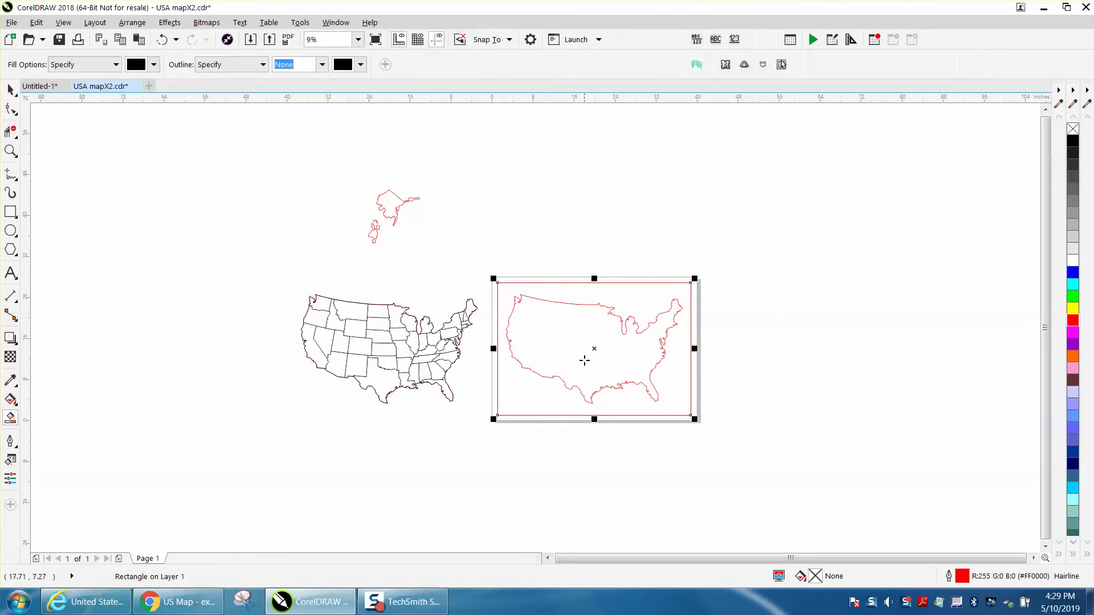
{"action": "left_click", "coordinate": [505, 304]}
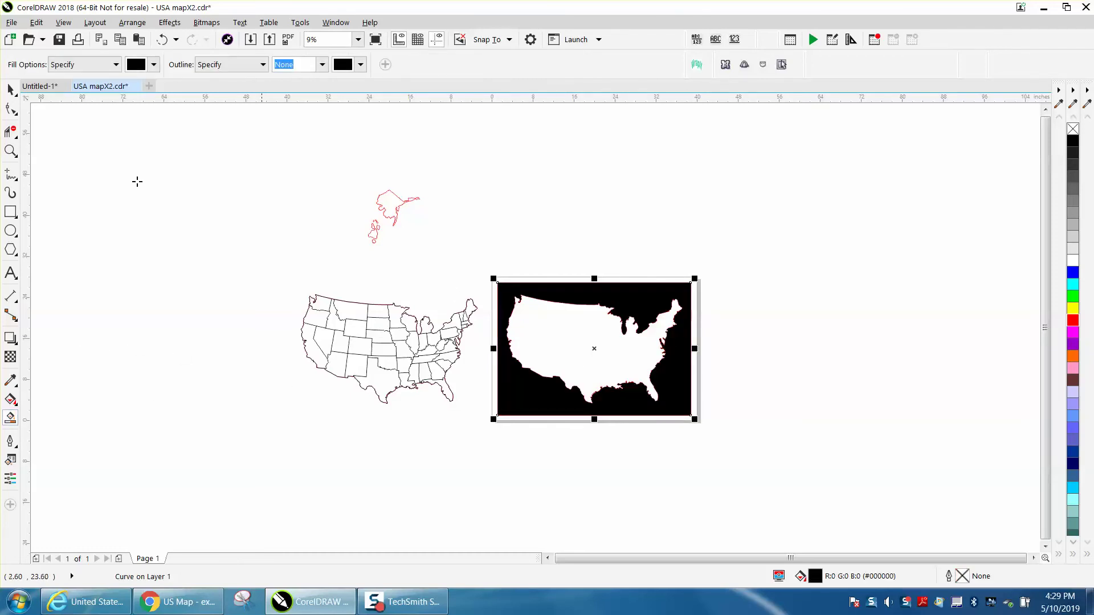
{"action": "left_click", "coordinate": [11, 89]}
{"action": "key", "text": "Right"}
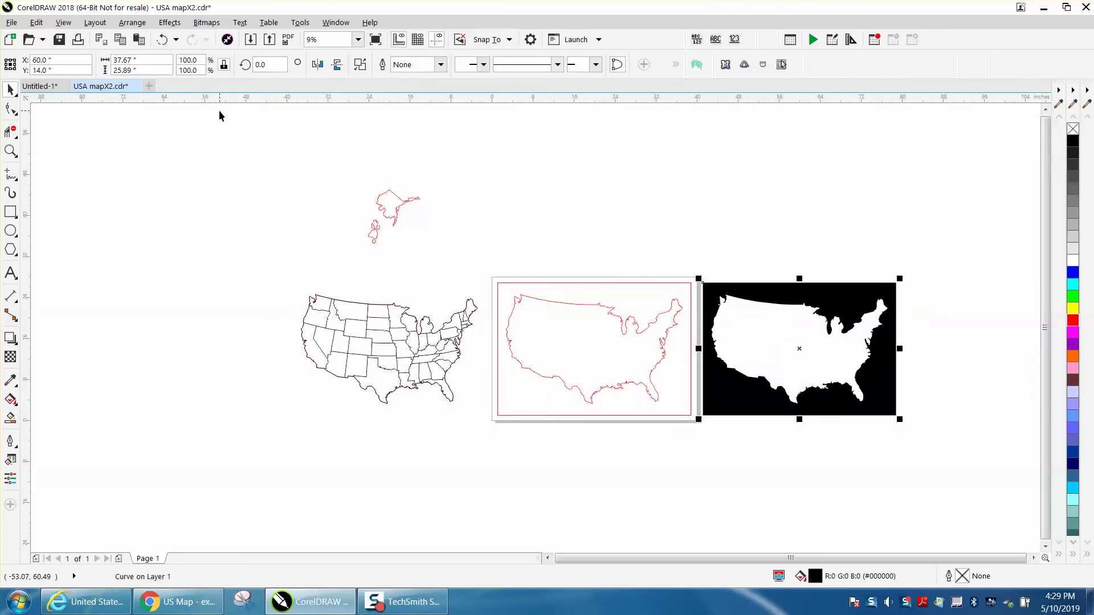
{"action": "left_click_drag", "start_coordinate": [520, 261], "coordinate": [543, 333]}
{"action": "left_click_drag", "start_coordinate": [669, 435], "coordinate": [706, 436]}
{"action": "key", "text": "Up"}
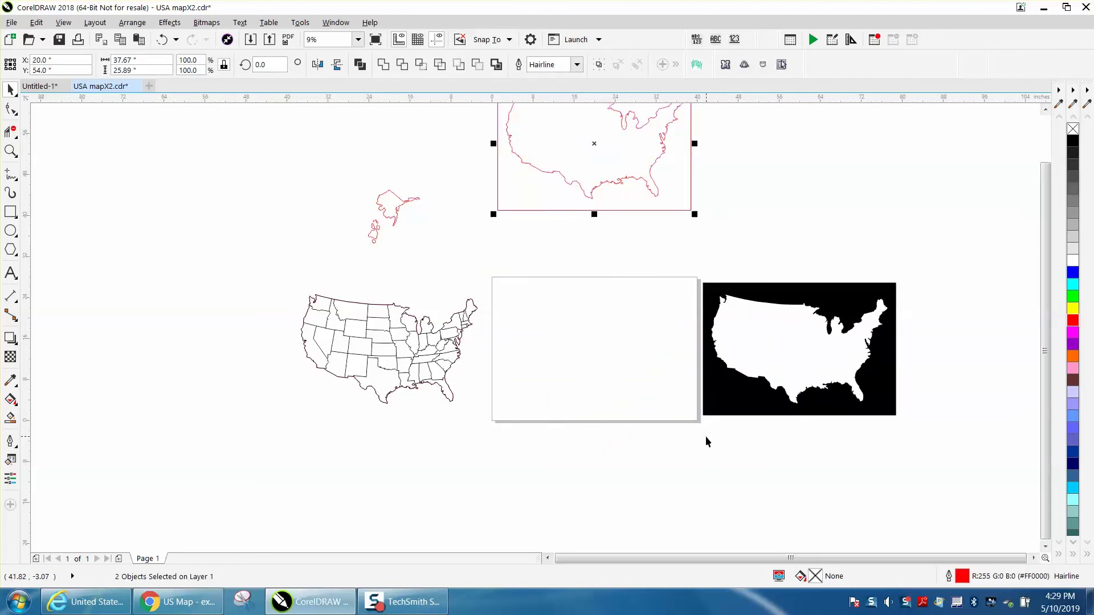
Give the filled map shape no fill and a red outline, and drag it onto the page corner
{"action": "mouse_move", "coordinate": [690, 269]}
{"action": "left_mouse_down"}
{"action": "mouse_move", "coordinate": [869, 418]}
{"action": "mouse_move", "coordinate": [943, 463]}
{"action": "left_mouse_up"}
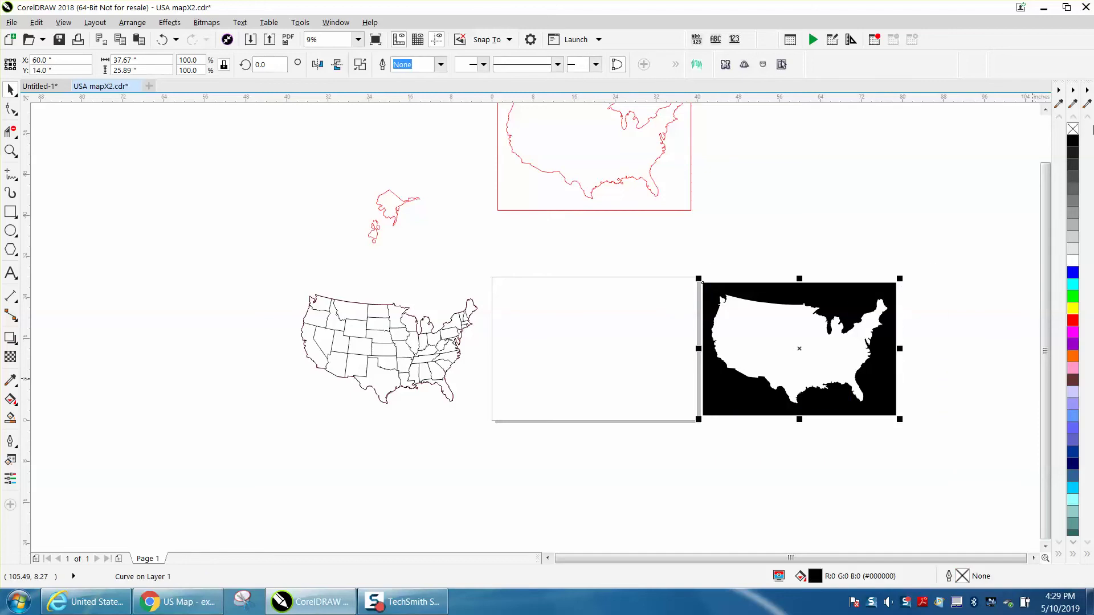
{"action": "left_click", "coordinate": [1073, 129]}
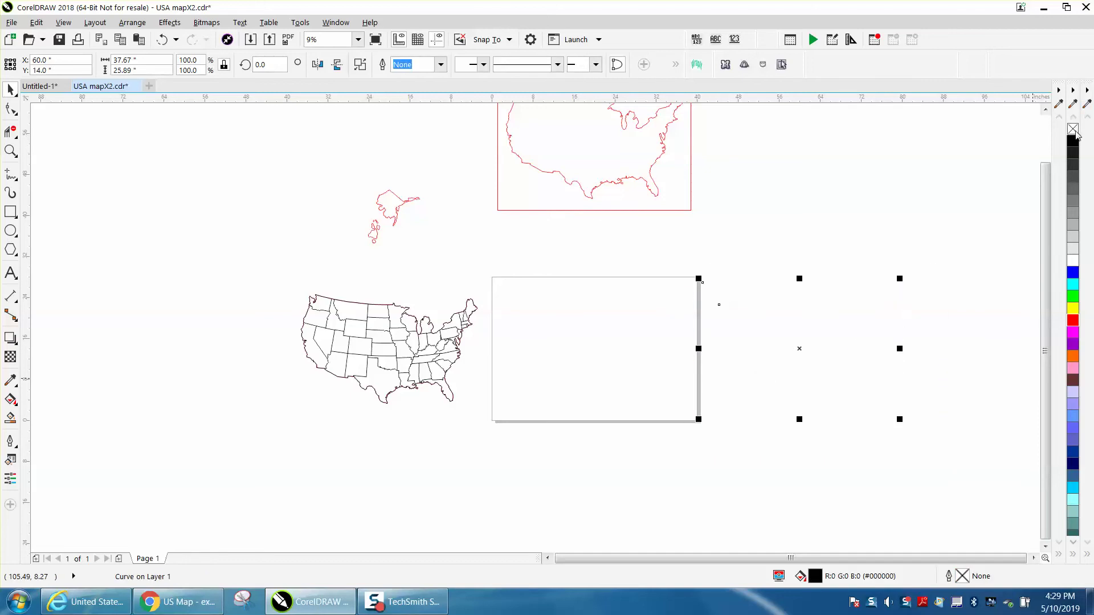
{"action": "right_click", "coordinate": [1074, 321]}
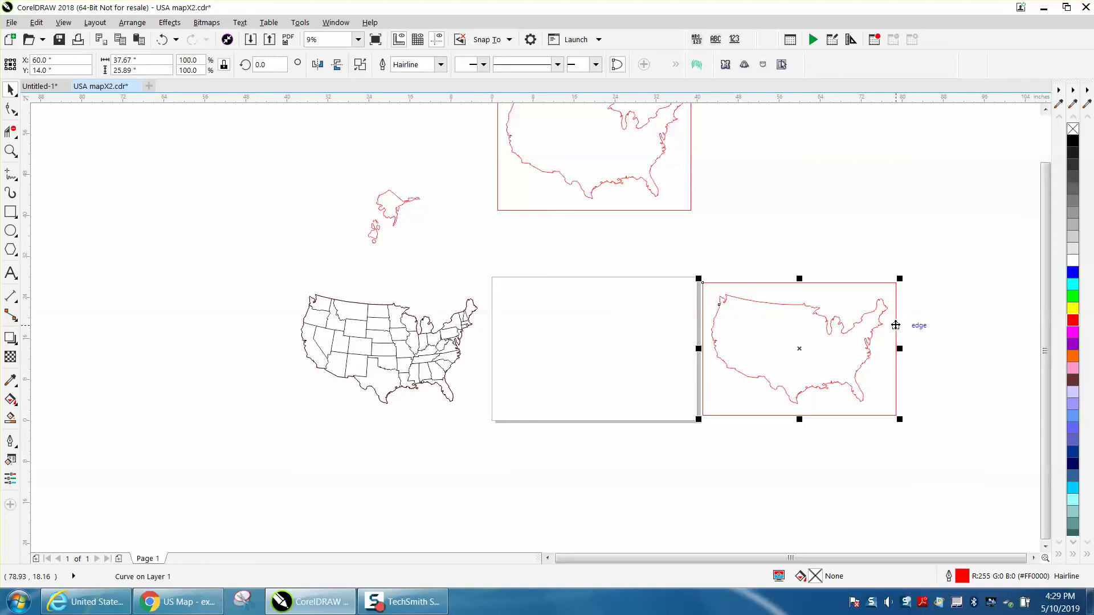
{"action": "left_click", "coordinate": [137, 25]}
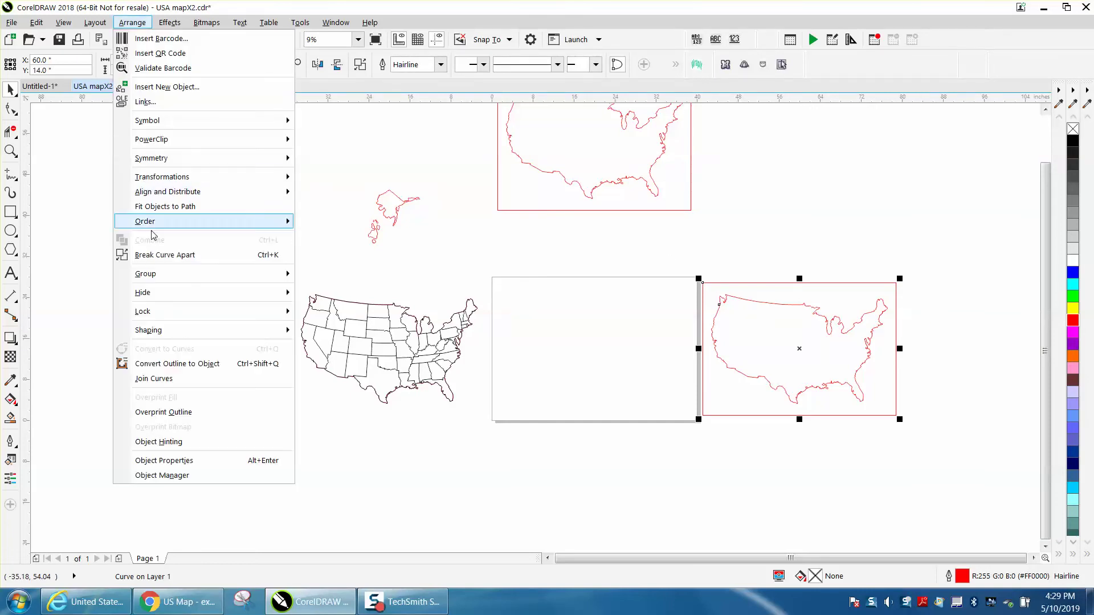
{"action": "mouse_move", "coordinate": [163, 276]}
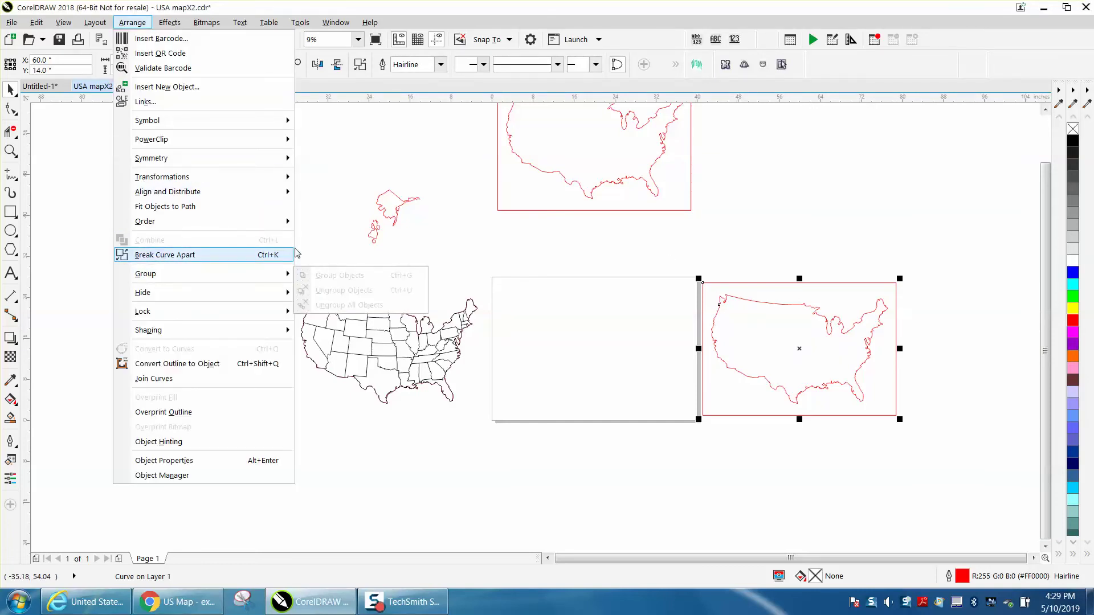
{"action": "left_click", "coordinate": [335, 227]}
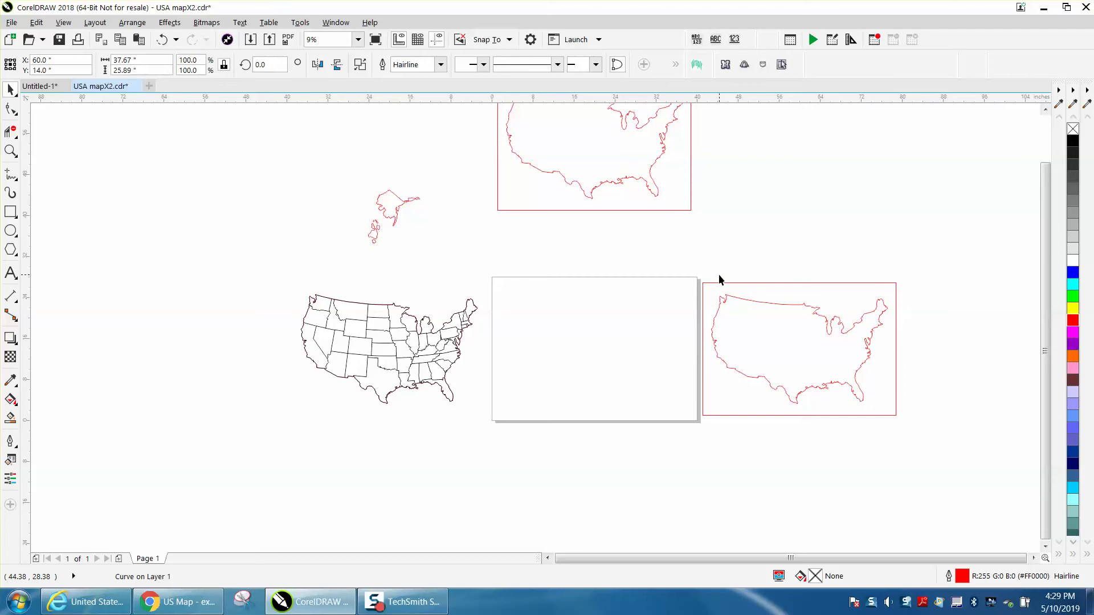
{"action": "left_click_drag", "start_coordinate": [703, 283], "coordinate": [492, 280]}
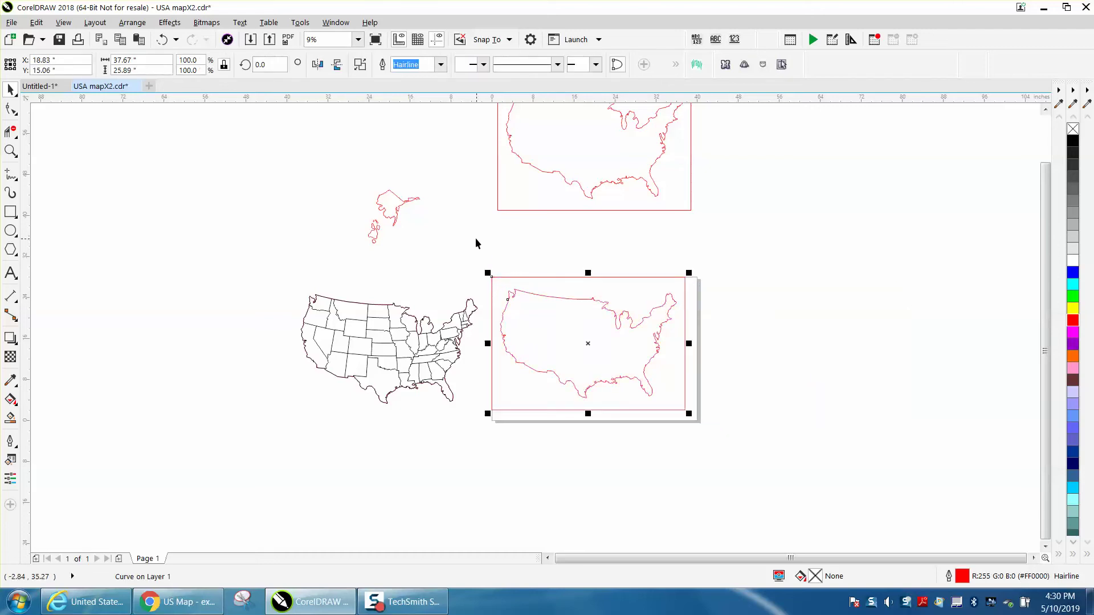
Break the red map curve apart to separate the USA outline from its border, then select the outline
{"action": "left_click", "coordinate": [11, 153]}
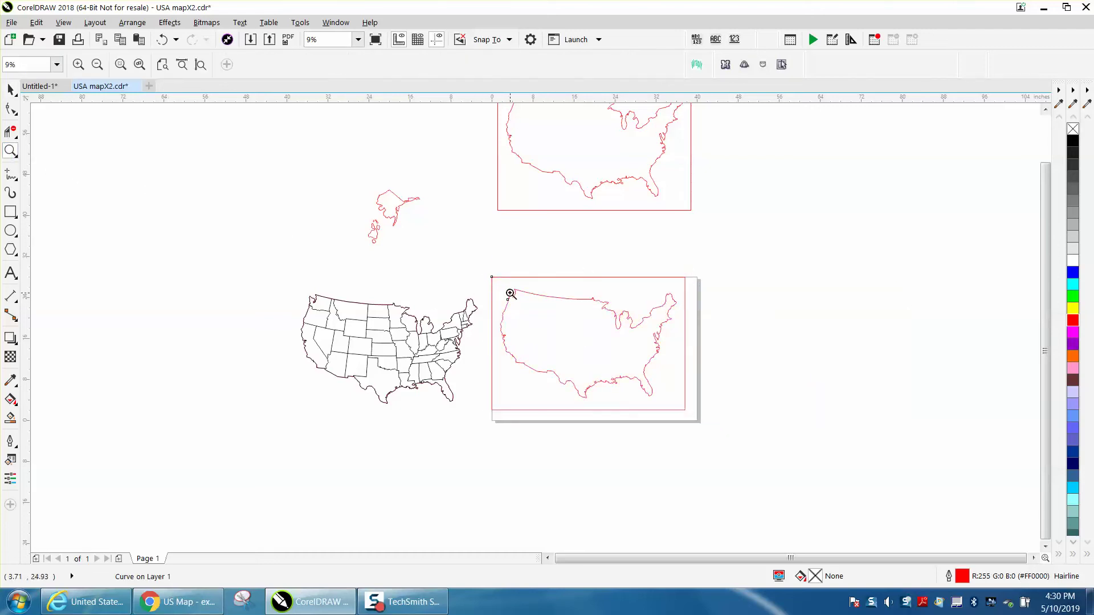
{"action": "left_click_drag", "start_coordinate": [486, 261], "coordinate": [768, 440]}
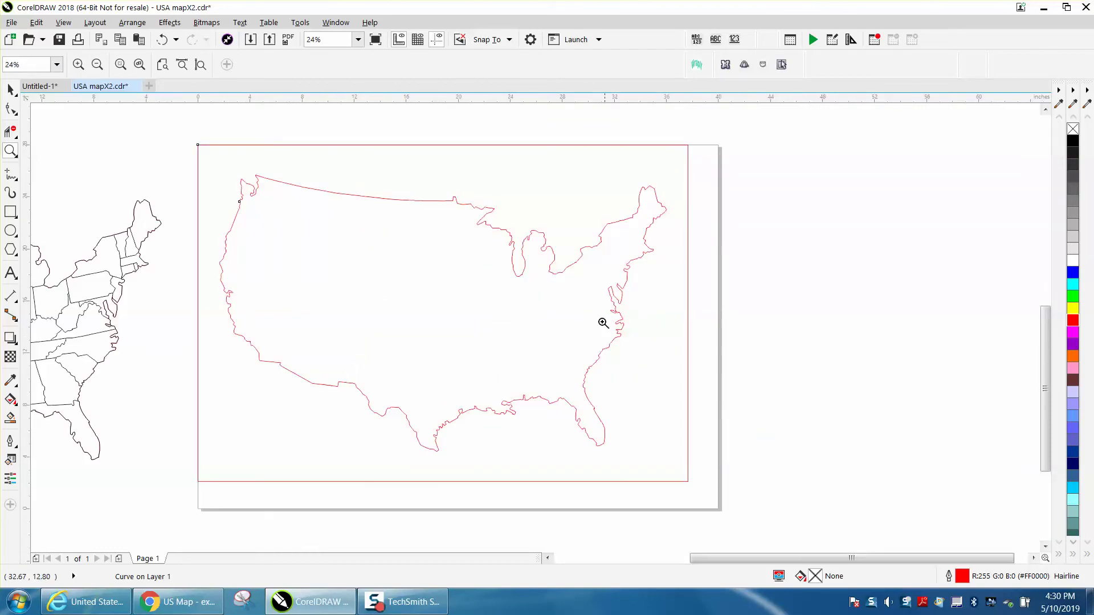
{"action": "right_click", "coordinate": [365, 256]}
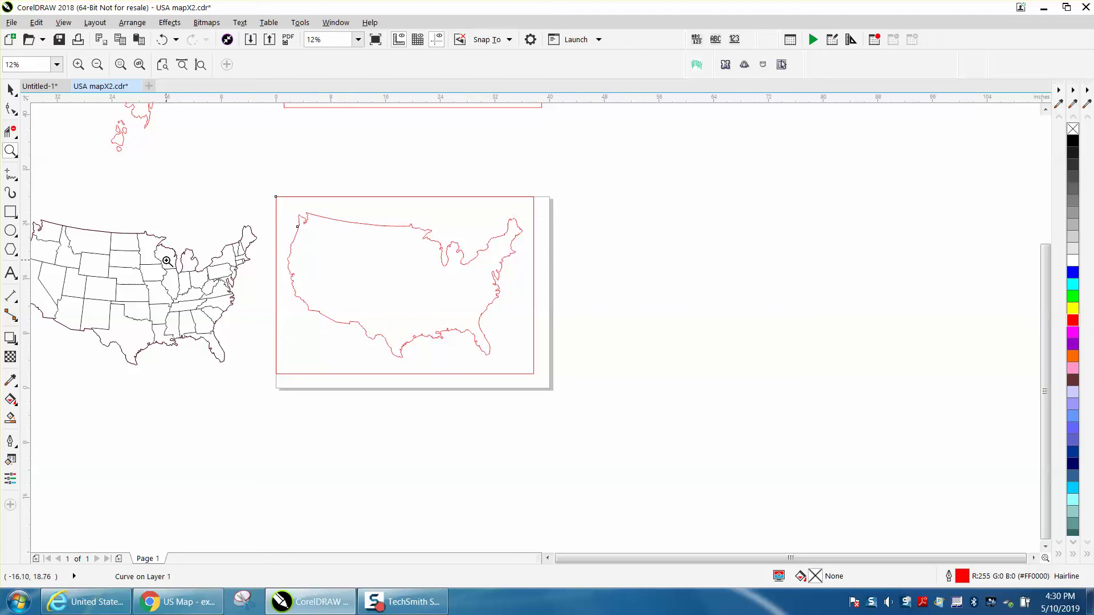
{"action": "left_click", "coordinate": [10, 89]}
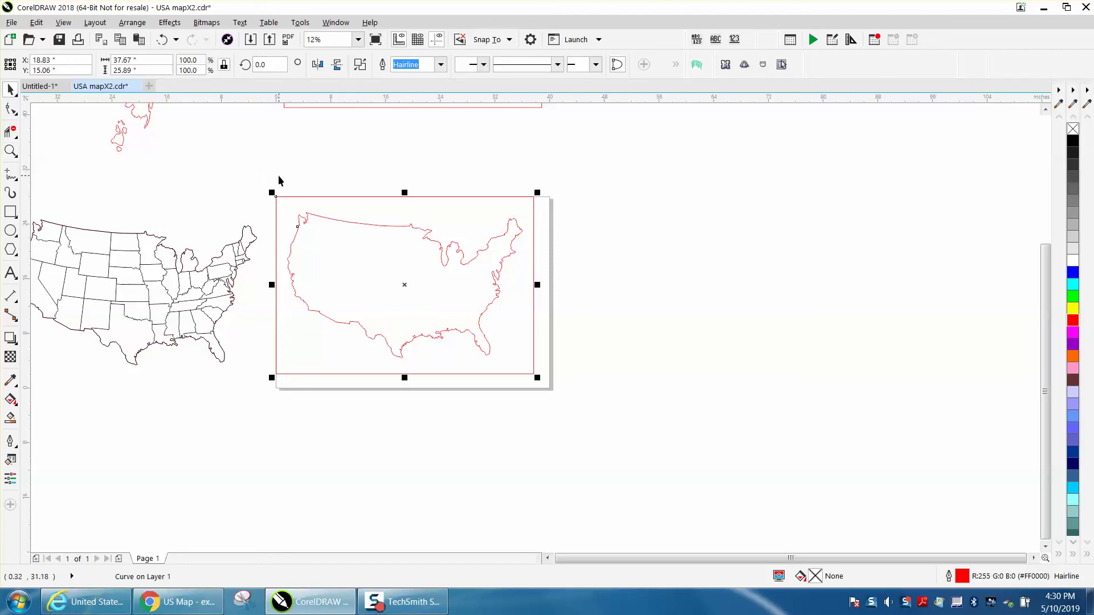
{"action": "left_click", "coordinate": [132, 22]}
{"action": "left_click", "coordinate": [170, 254]}
{"action": "left_click", "coordinate": [294, 171]}
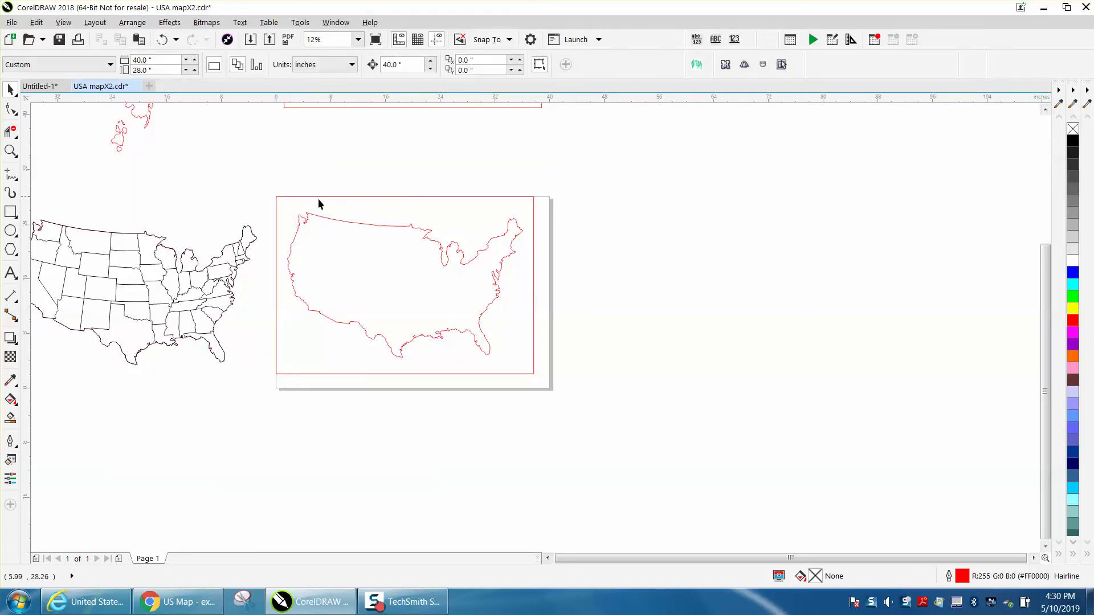
{"action": "left_click", "coordinate": [334, 220]}
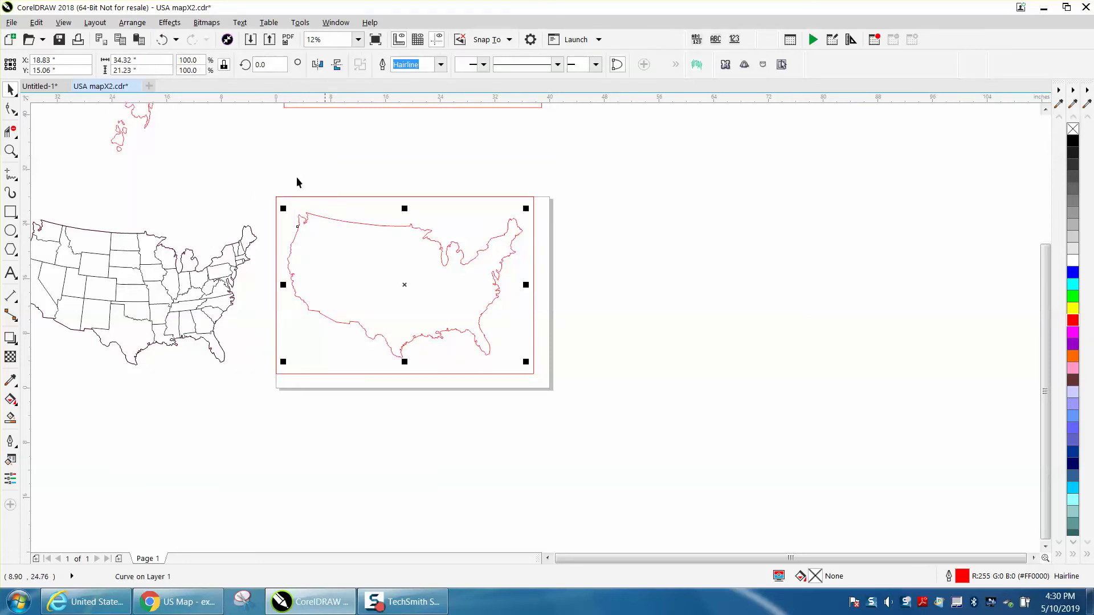
Apply an inside contour with a 0.003 in offset to the USA outline
{"action": "left_click", "coordinate": [132, 22]}
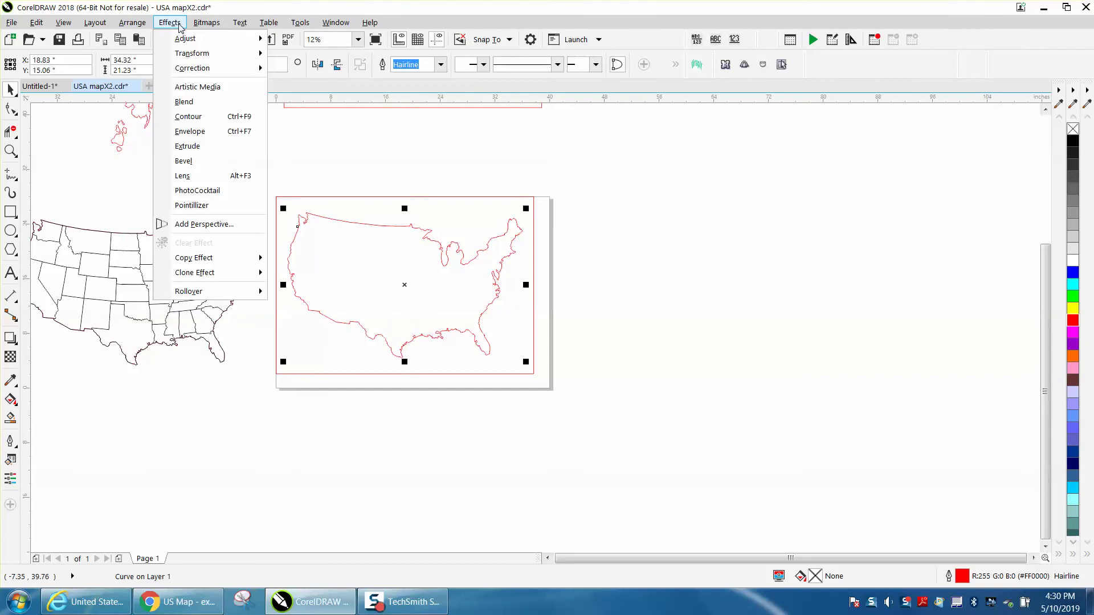
{"action": "left_click", "coordinate": [189, 116]}
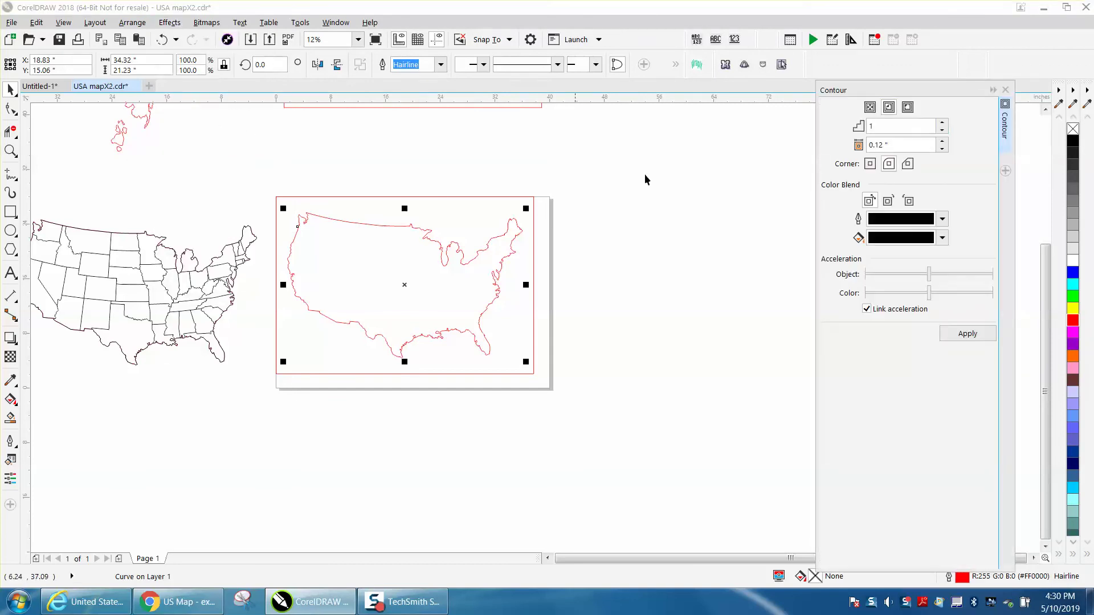
{"action": "left_click", "coordinate": [889, 107]}
{"action": "left_click_drag", "start_coordinate": [895, 145], "coordinate": [855, 150]}
{"action": "type", "text": ".0"}
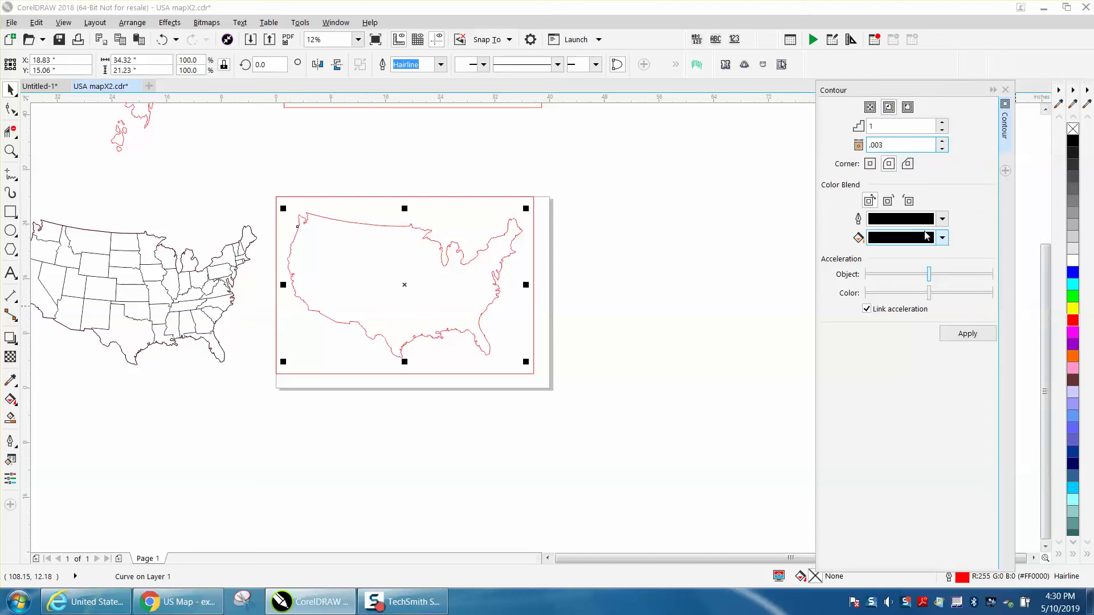
{"action": "type", "text": "03"}
{"action": "left_click", "coordinate": [967, 333]}
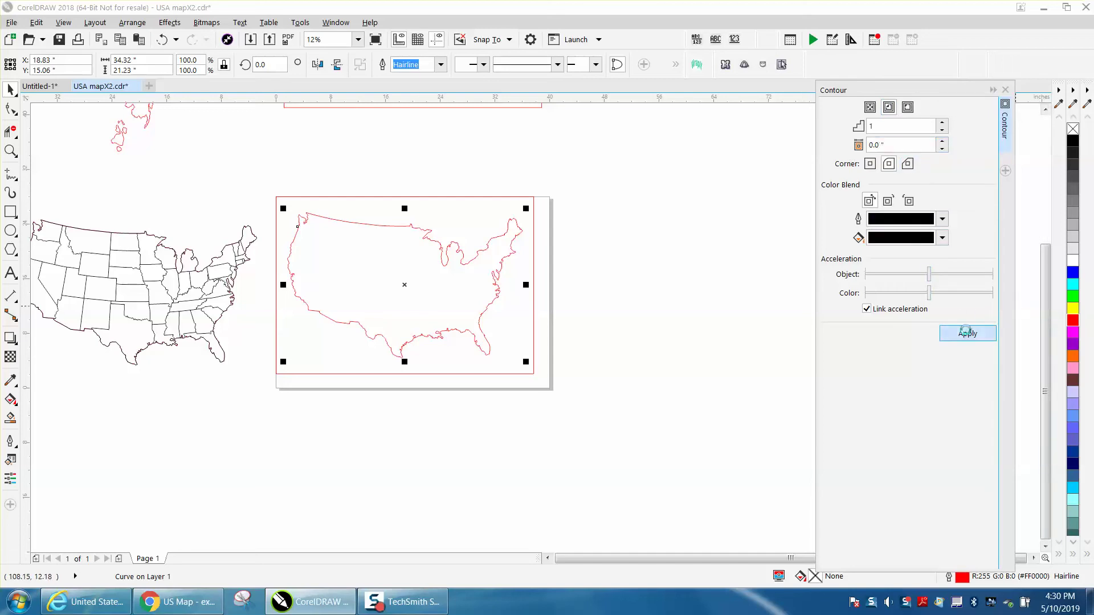
Zoom into the northwest coastline to inspect the new contour line
{"action": "left_click", "coordinate": [10, 151]}
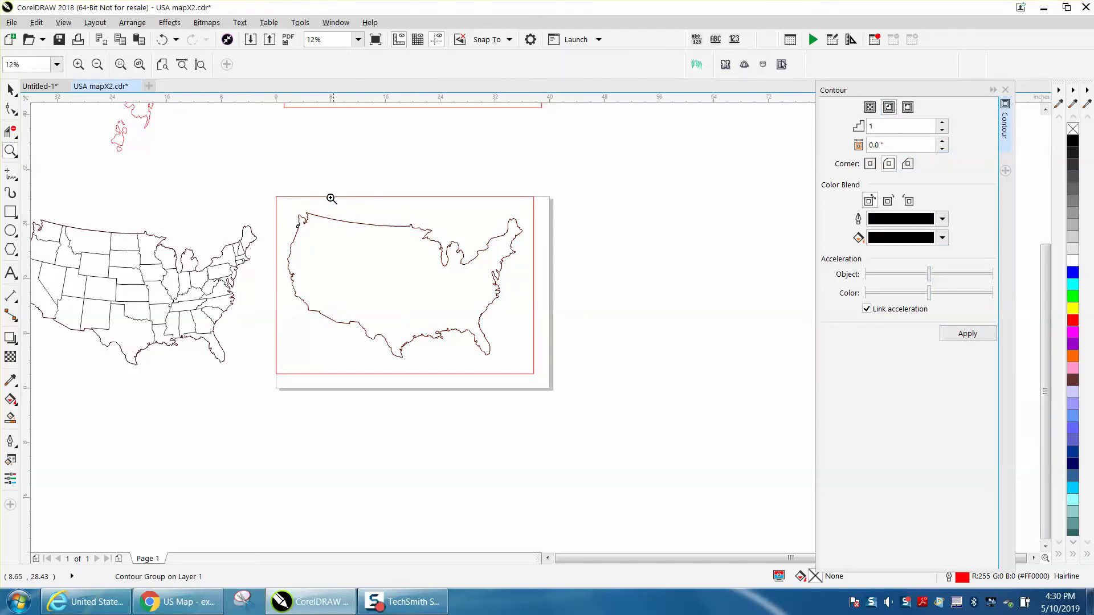
{"action": "left_click_drag", "start_coordinate": [287, 210], "coordinate": [338, 233]}
{"action": "left_click_drag", "start_coordinate": [298, 196], "coordinate": [356, 239]}
{"action": "scroll", "coordinate": [344, 220], "scroll_direction": "down", "scroll_amount": 8}
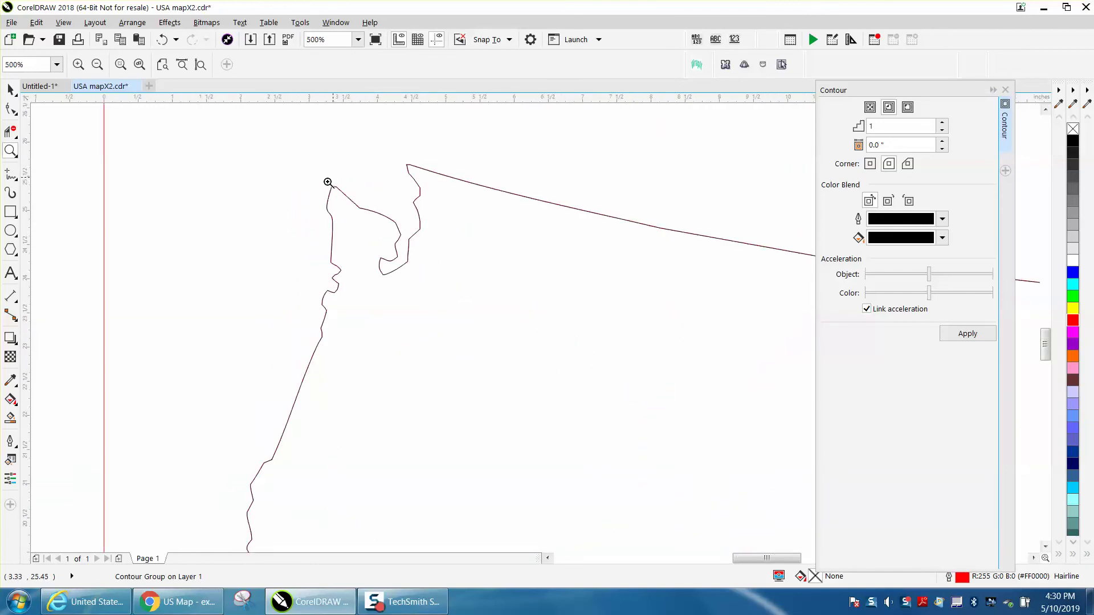
{"action": "scroll", "coordinate": [329, 180], "scroll_direction": "down", "scroll_amount": 2}
{"action": "scroll", "coordinate": [70, 108], "scroll_direction": "down", "scroll_amount": 1}
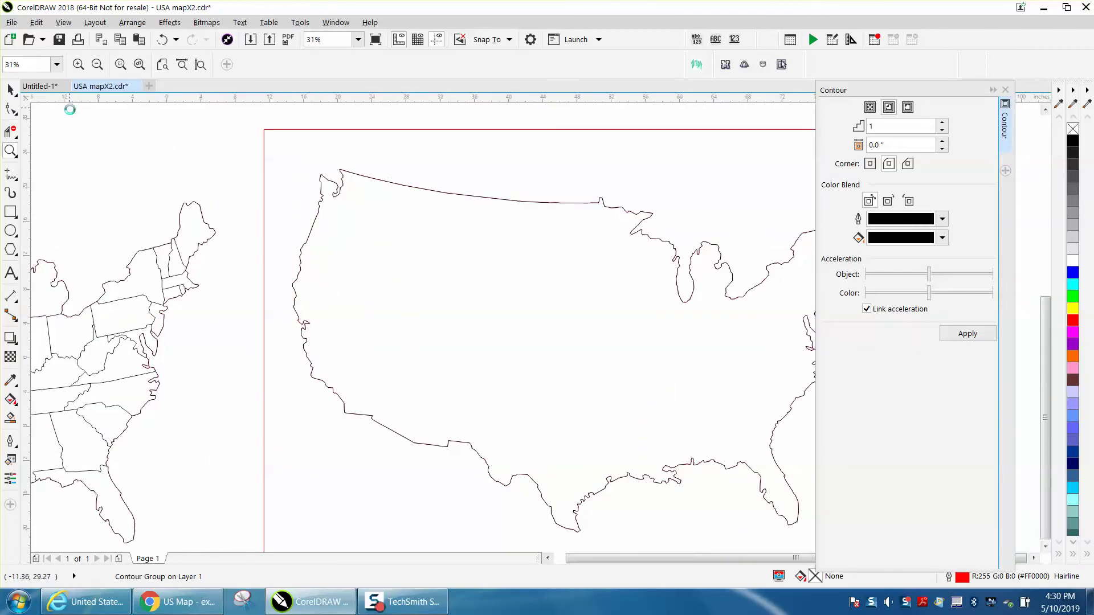
{"action": "left_click", "coordinate": [10, 89]}
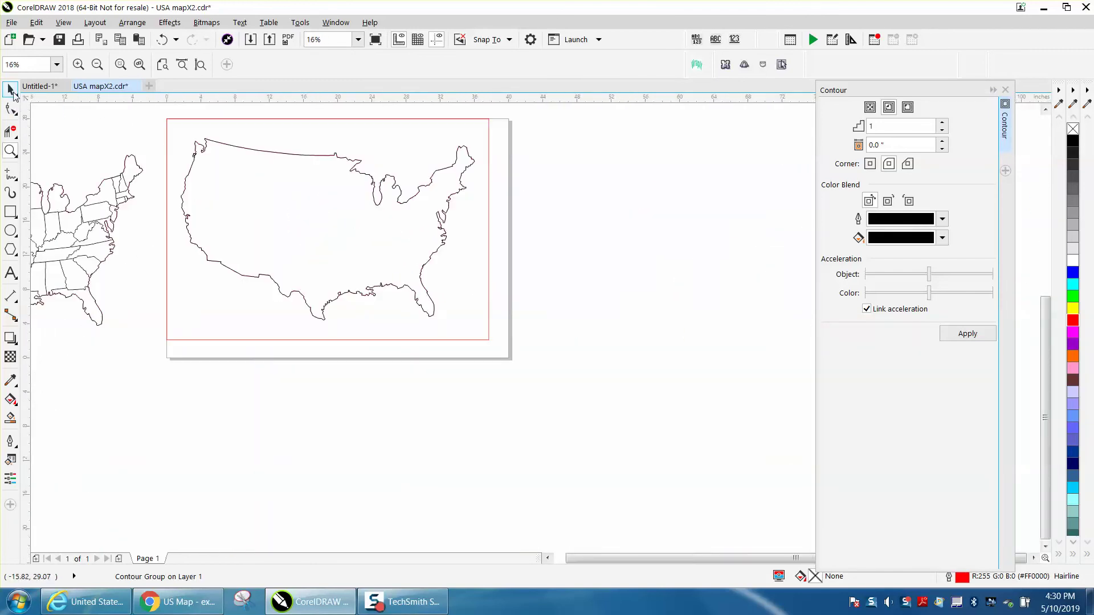
Break the contour group apart into separate curves
{"action": "left_click", "coordinate": [134, 23]}
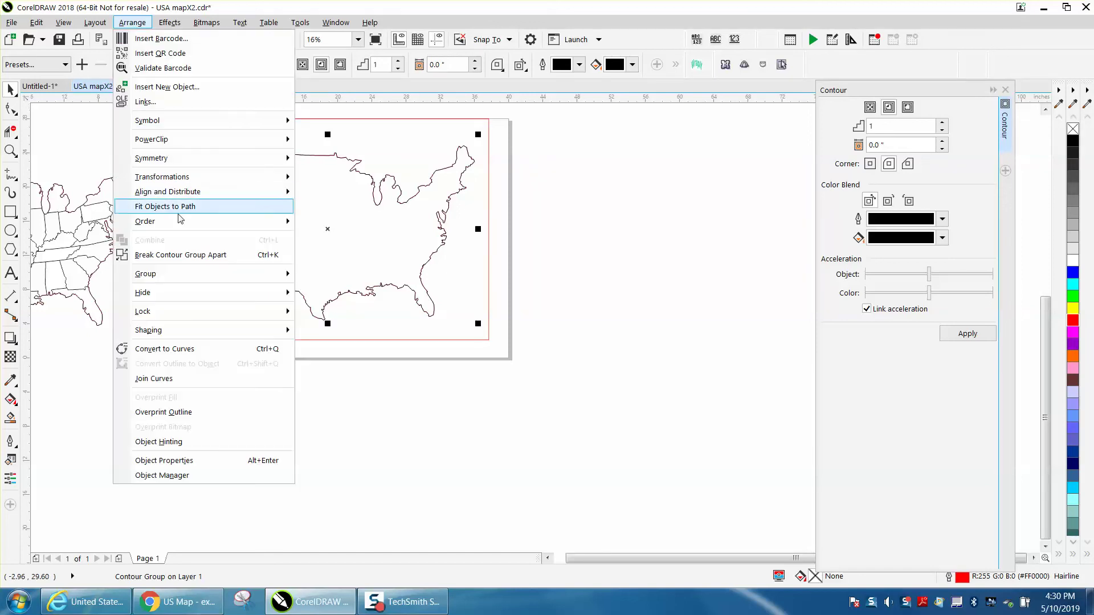
{"action": "left_click", "coordinate": [187, 256]}
{"action": "left_click", "coordinate": [193, 254]}
{"action": "left_click", "coordinate": [242, 240]}
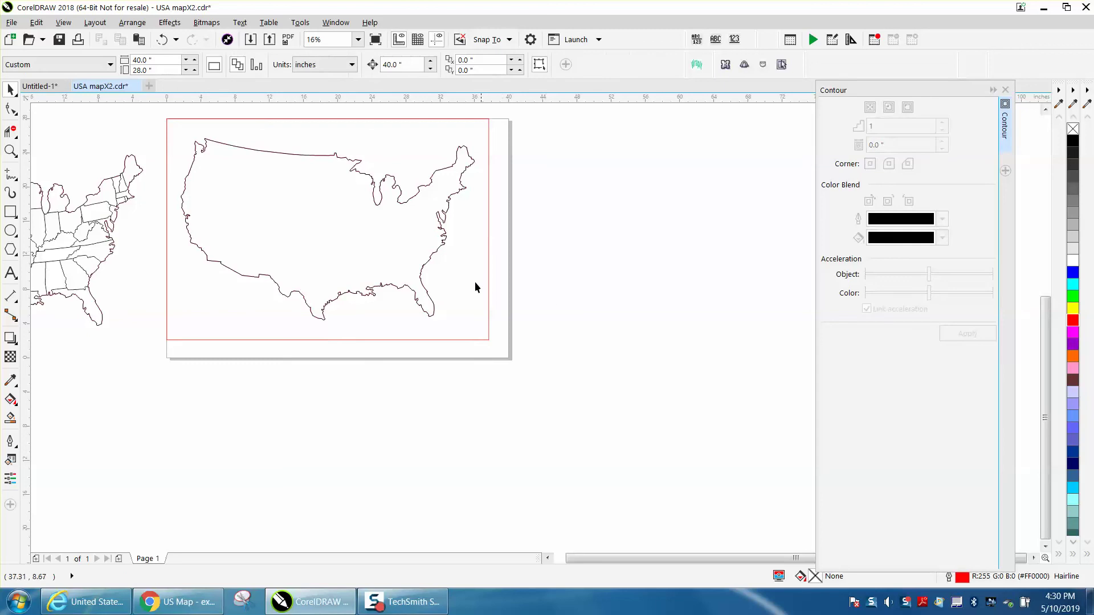
Move the black contour line aside and delete the original red USA outline
{"action": "left_click", "coordinate": [427, 265]}
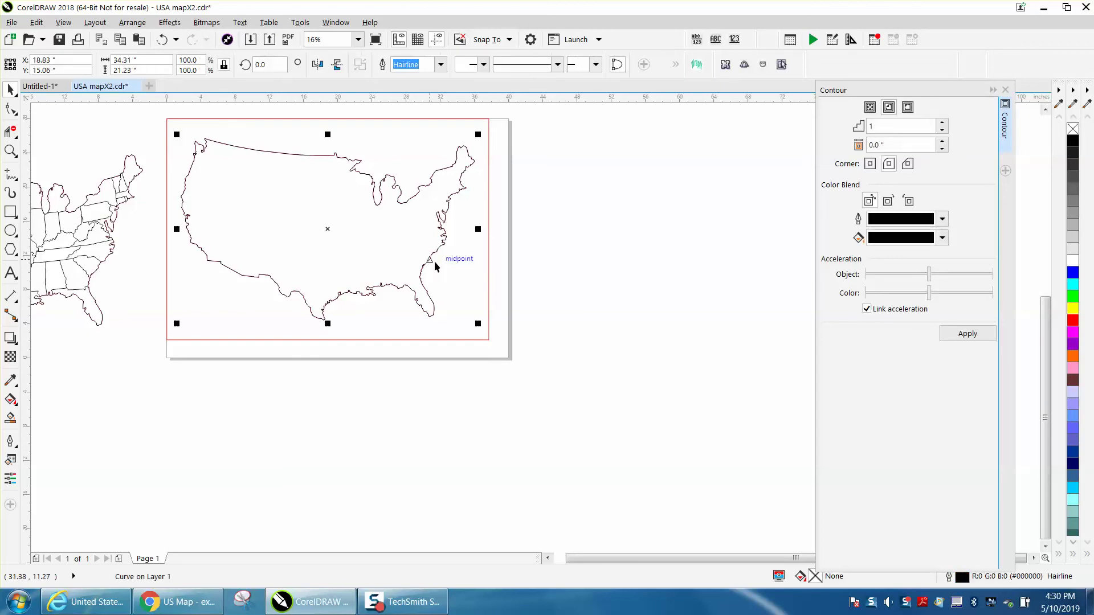
{"action": "key", "text": "Right"}
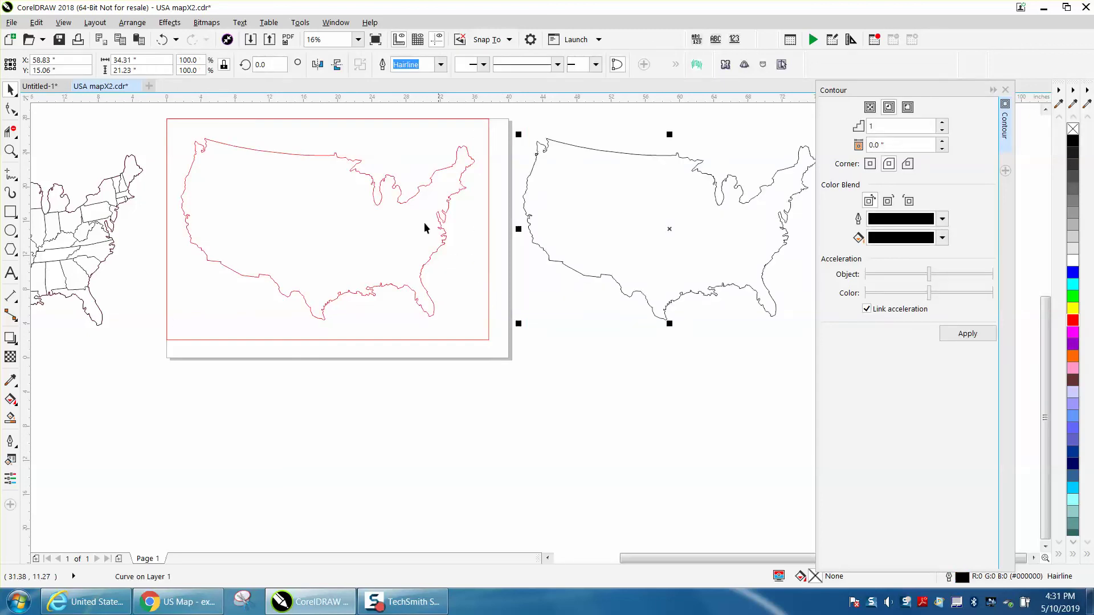
{"action": "left_click", "coordinate": [420, 190]}
{"action": "key", "text": "Delete"}
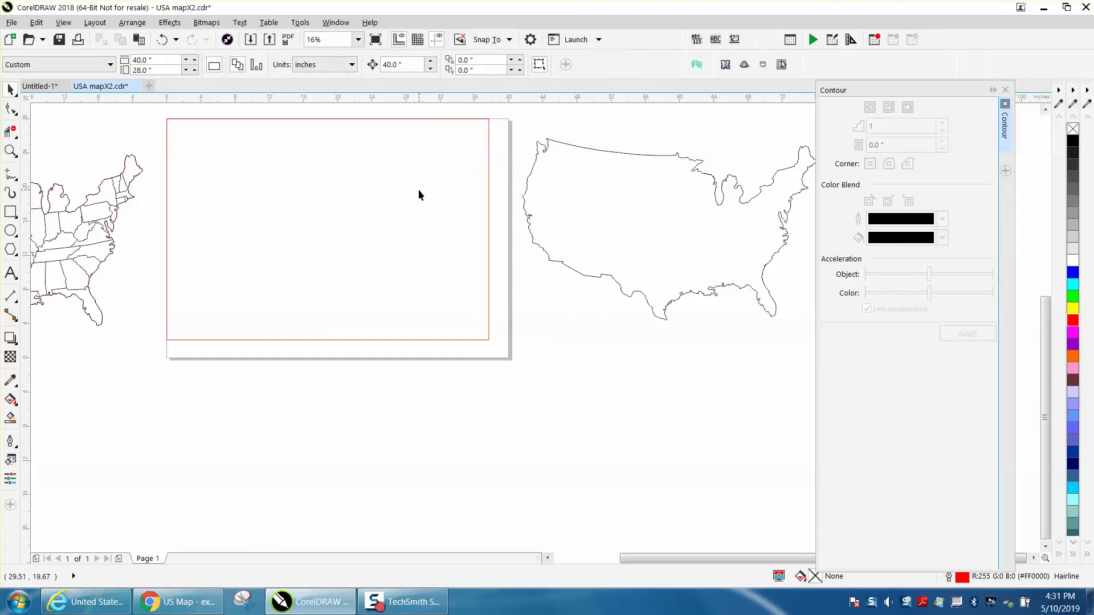
Give the contour line a red outline and centre it on the page
{"action": "left_click", "coordinate": [584, 273]}
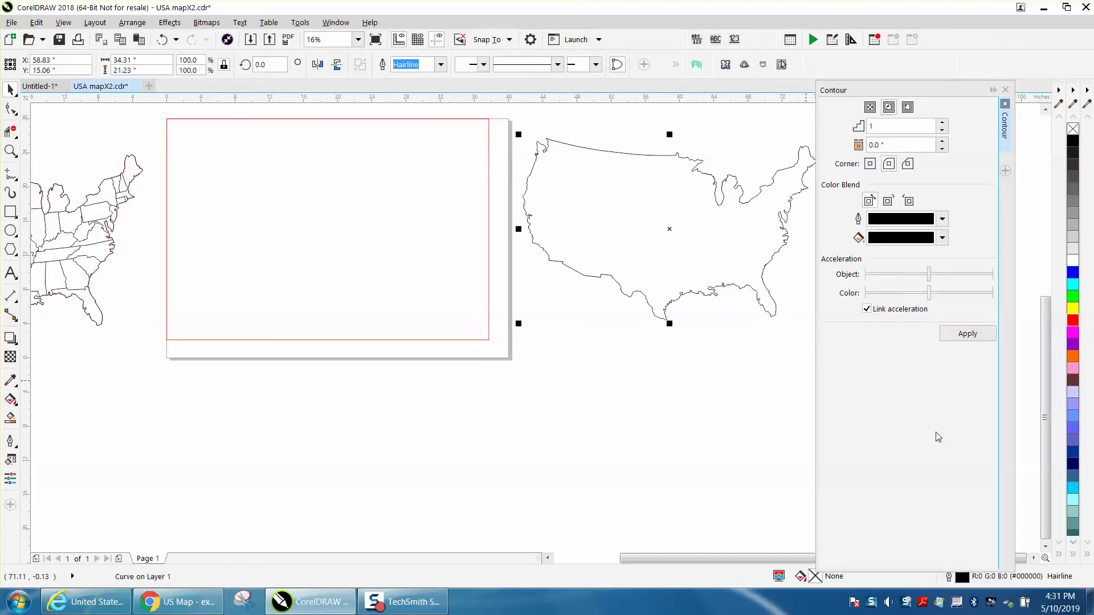
{"action": "right_click", "coordinate": [1074, 322]}
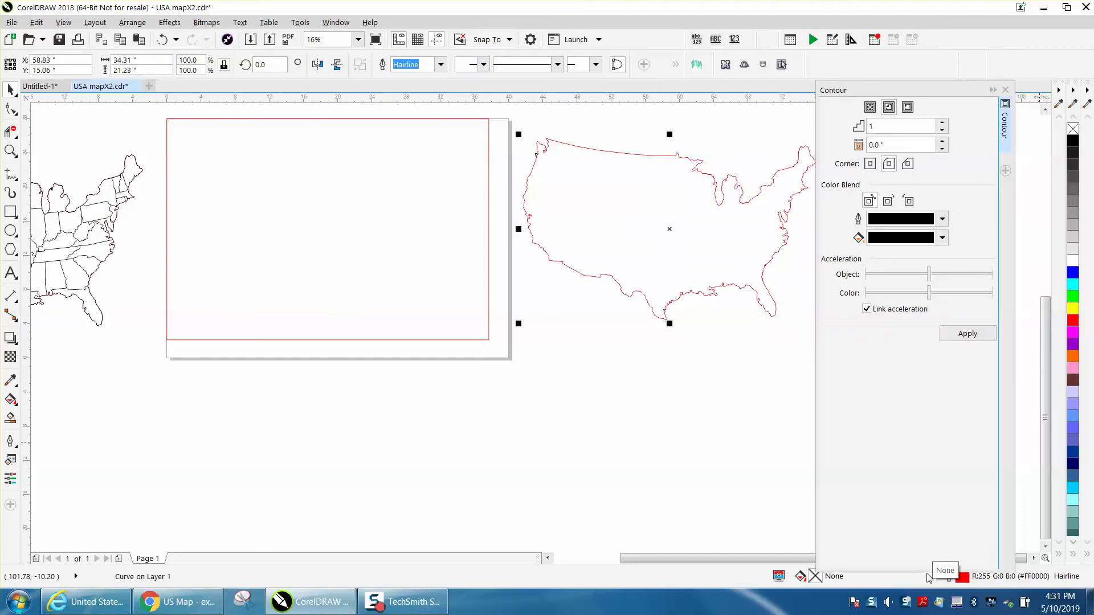
{"action": "key", "text": "p"}
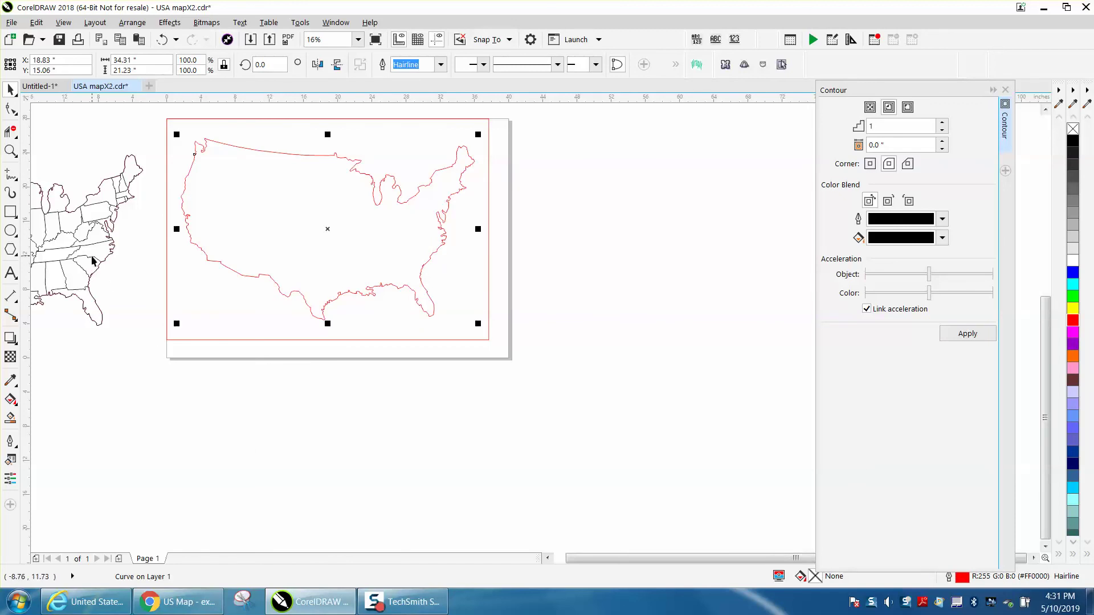
Close the Contour panel and drag the black state map over the red outline
{"action": "scroll", "coordinate": [226, 264], "scroll_direction": "down", "scroll_amount": 1}
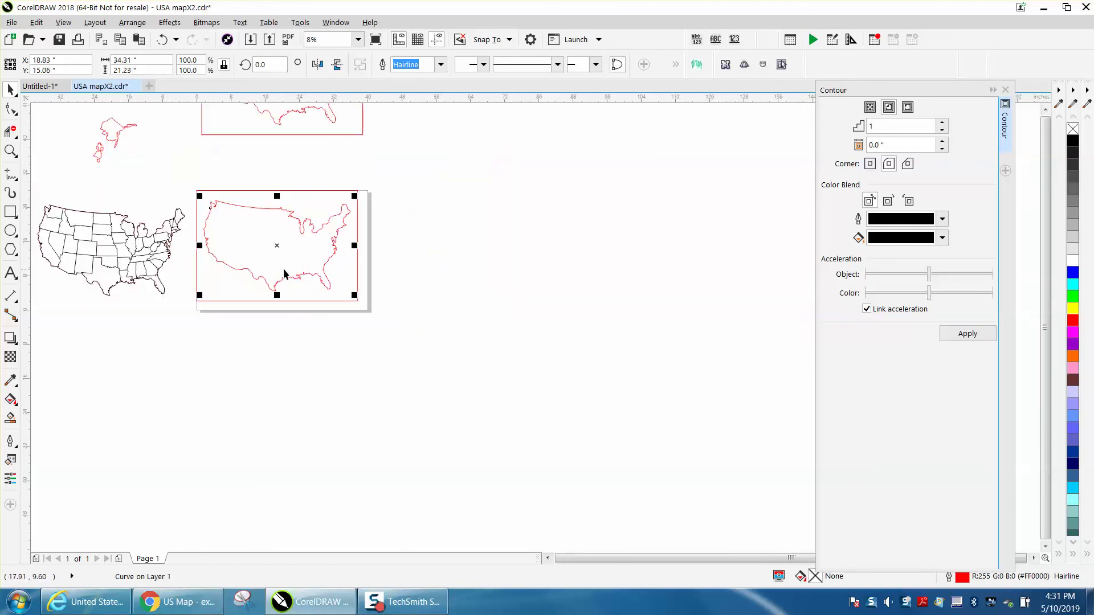
{"action": "left_click", "coordinate": [1006, 90]}
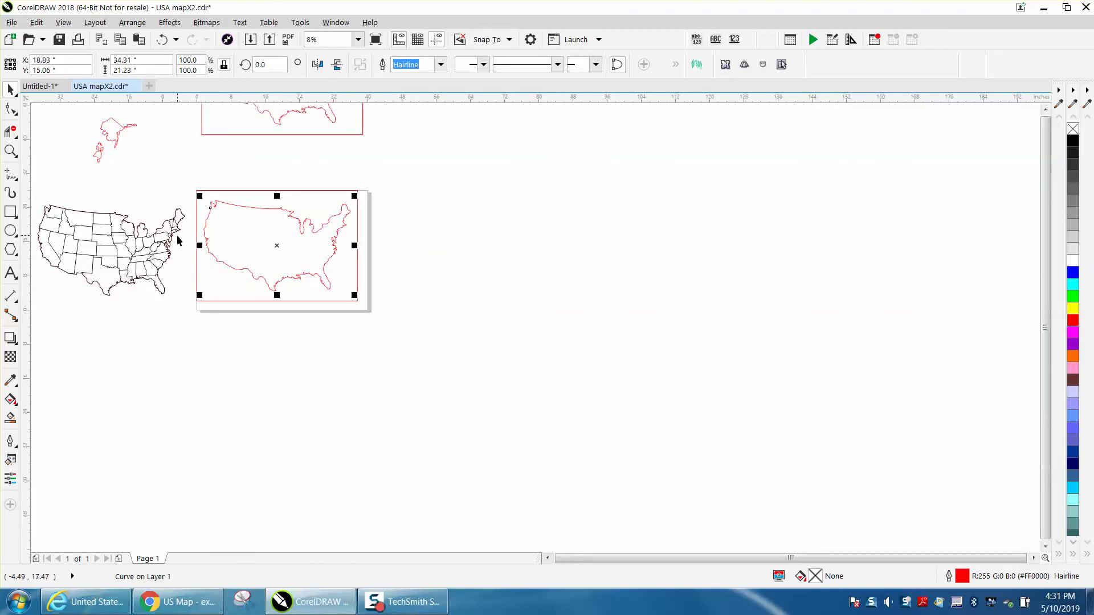
{"action": "left_click", "coordinate": [10, 151]}
{"action": "left_click_drag", "start_coordinate": [42, 192], "coordinate": [345, 330]}
{"action": "left_click", "coordinate": [10, 90]}
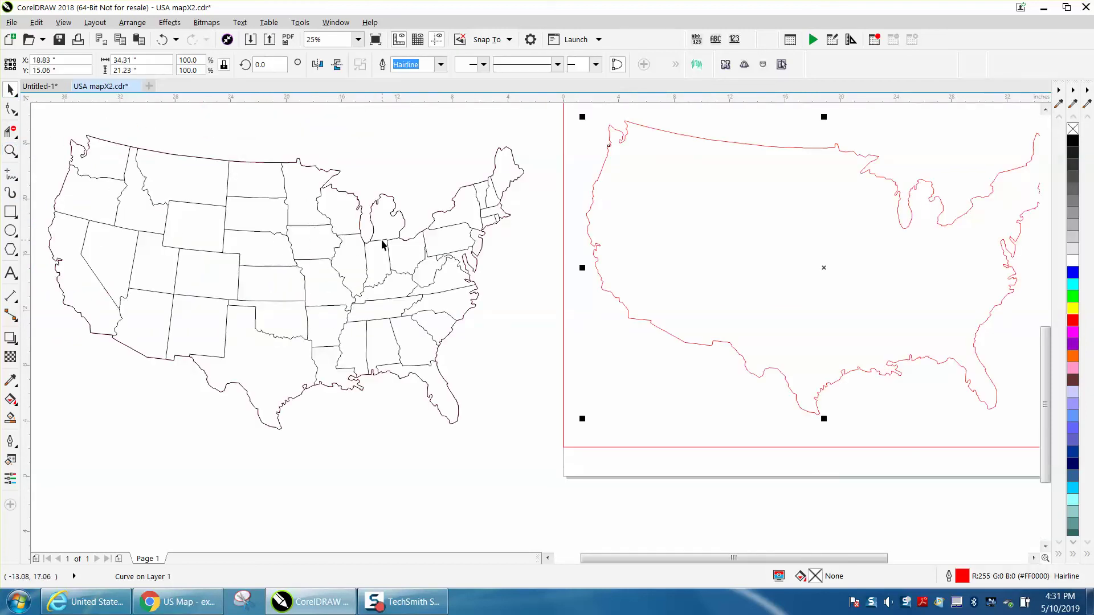
{"action": "scroll", "coordinate": [302, 217], "scroll_direction": "down", "scroll_amount": 1}
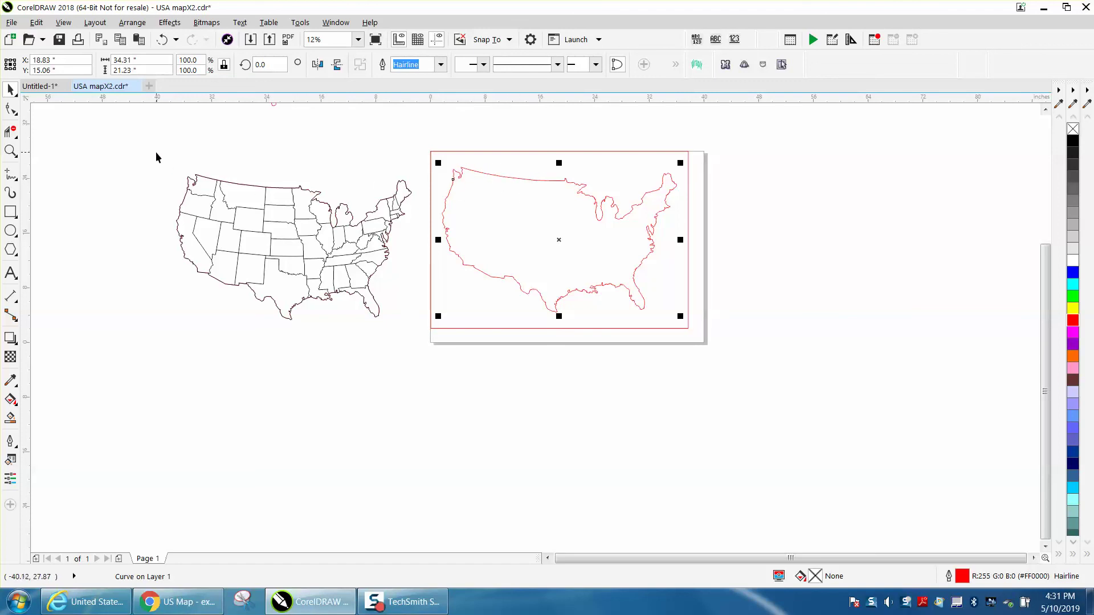
{"action": "left_click_drag", "start_coordinate": [159, 160], "coordinate": [439, 336]}
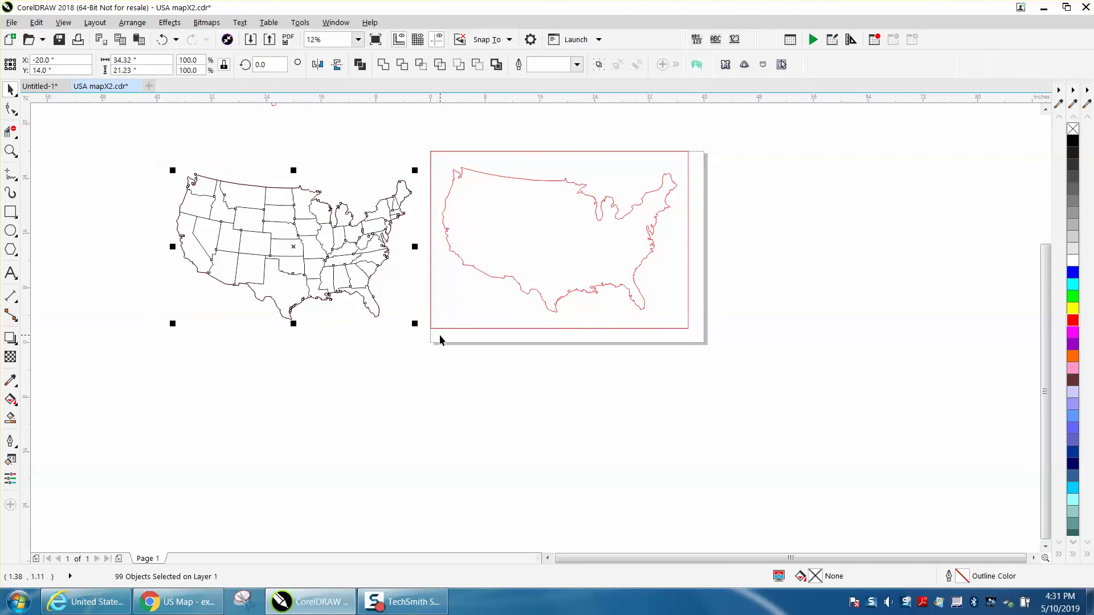
{"action": "key", "text": "p"}
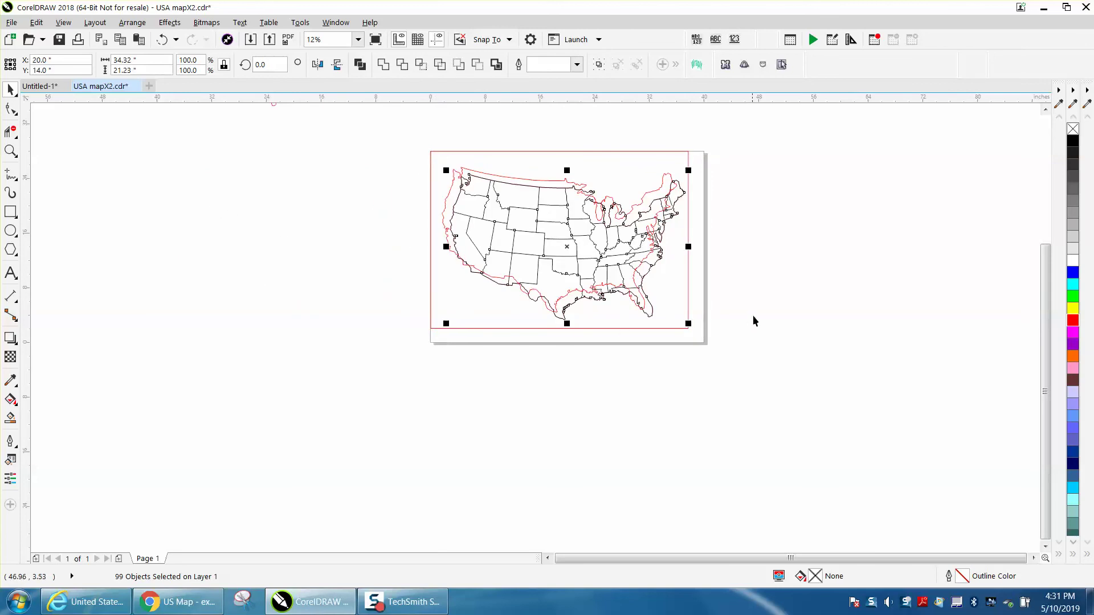
{"action": "key", "text": "ctrl+z"}
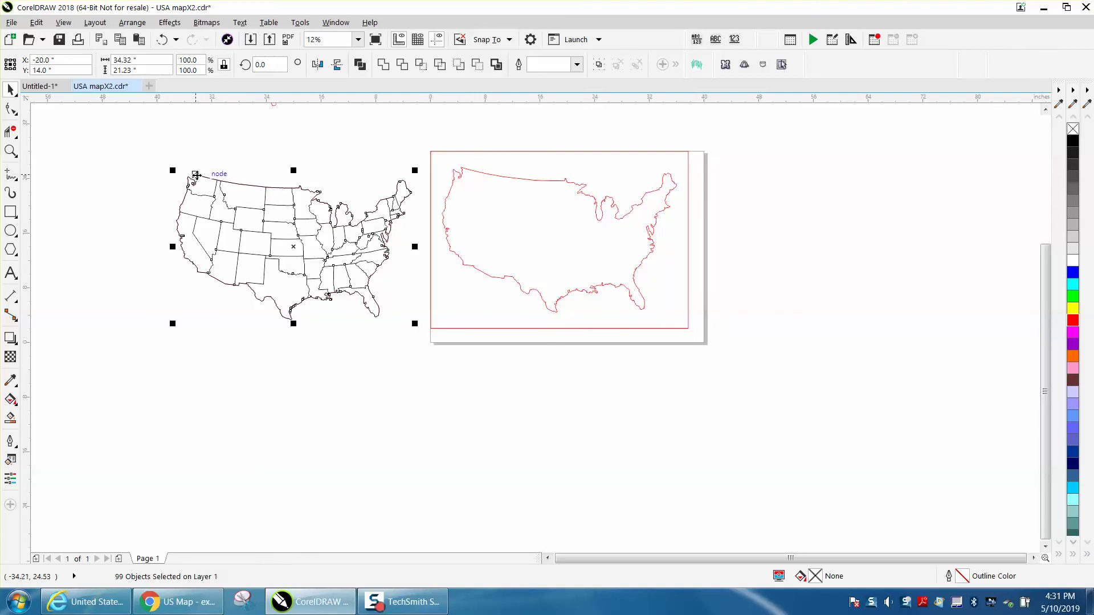
{"action": "left_click_drag", "start_coordinate": [219, 179], "coordinate": [464, 174]}
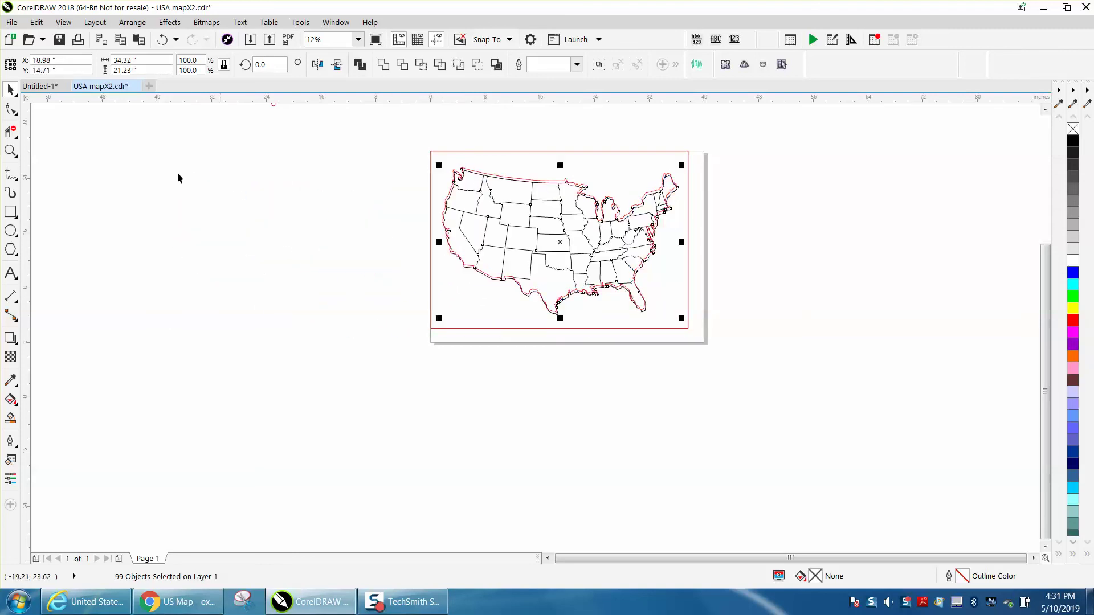
Align the black map precisely with the red outline, then nudge it 40 in left
{"action": "left_click", "coordinate": [11, 151]}
{"action": "left_click_drag", "start_coordinate": [415, 142], "coordinate": [602, 257]}
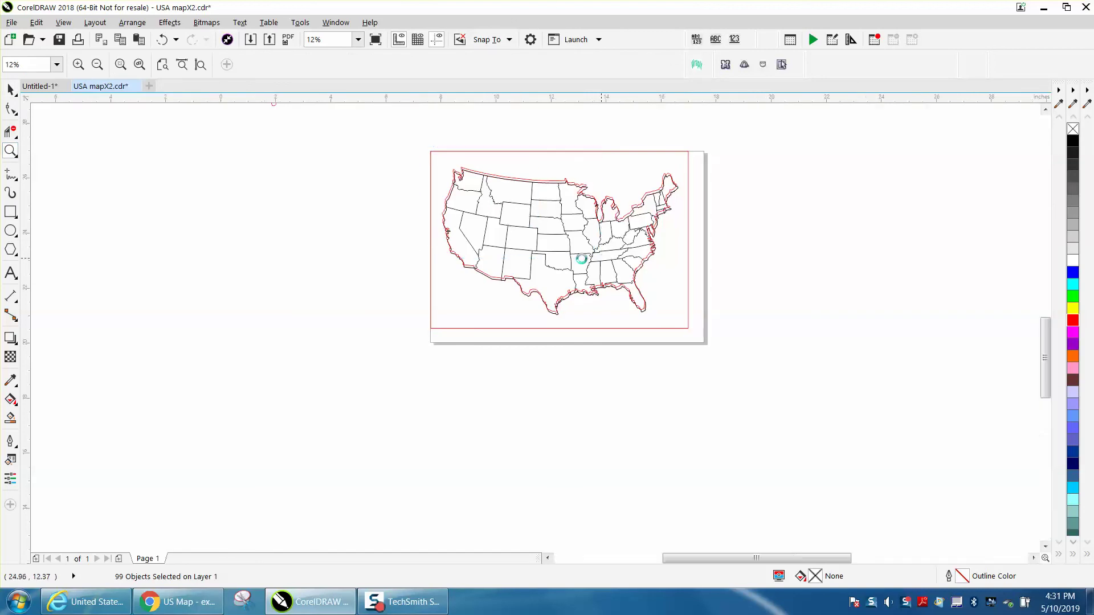
{"action": "left_click", "coordinate": [11, 90]}
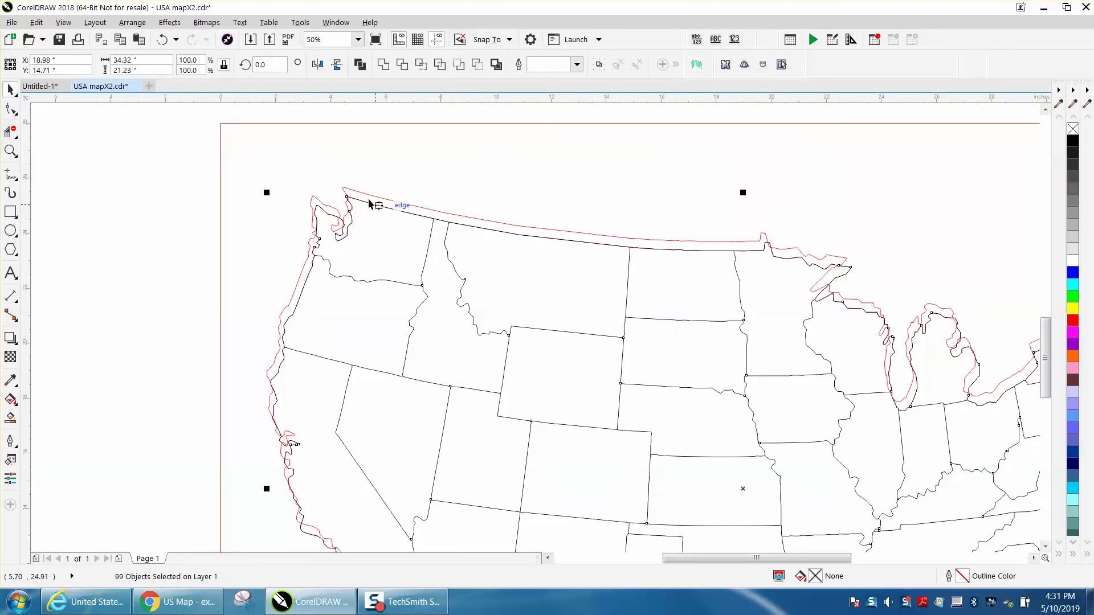
{"action": "left_click_drag", "start_coordinate": [348, 197], "coordinate": [344, 188]}
{"action": "key", "text": "F3"}
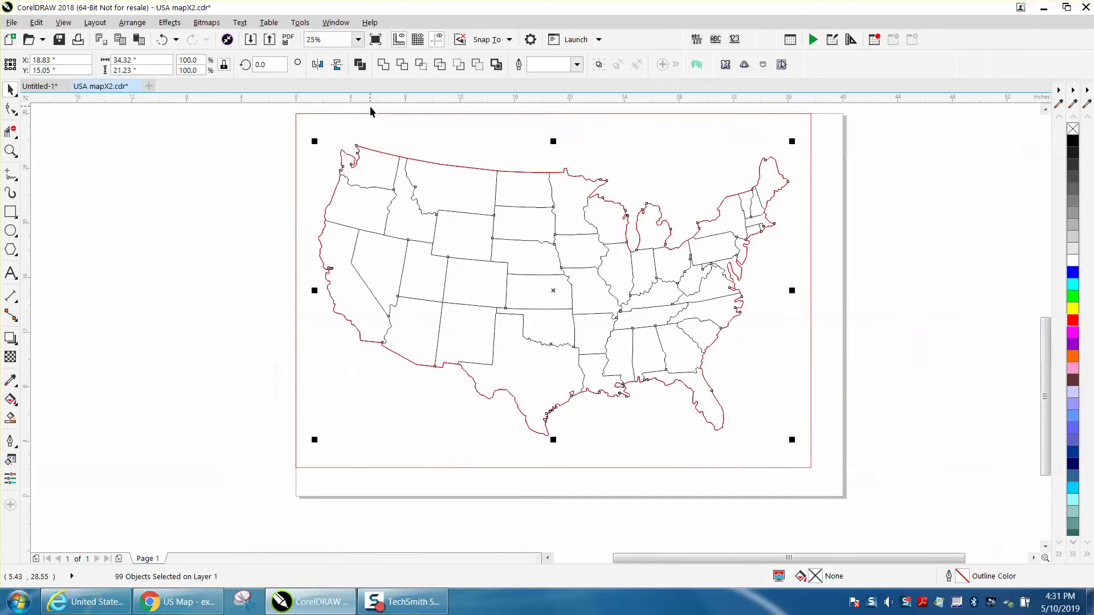
{"action": "key", "text": "Left"}
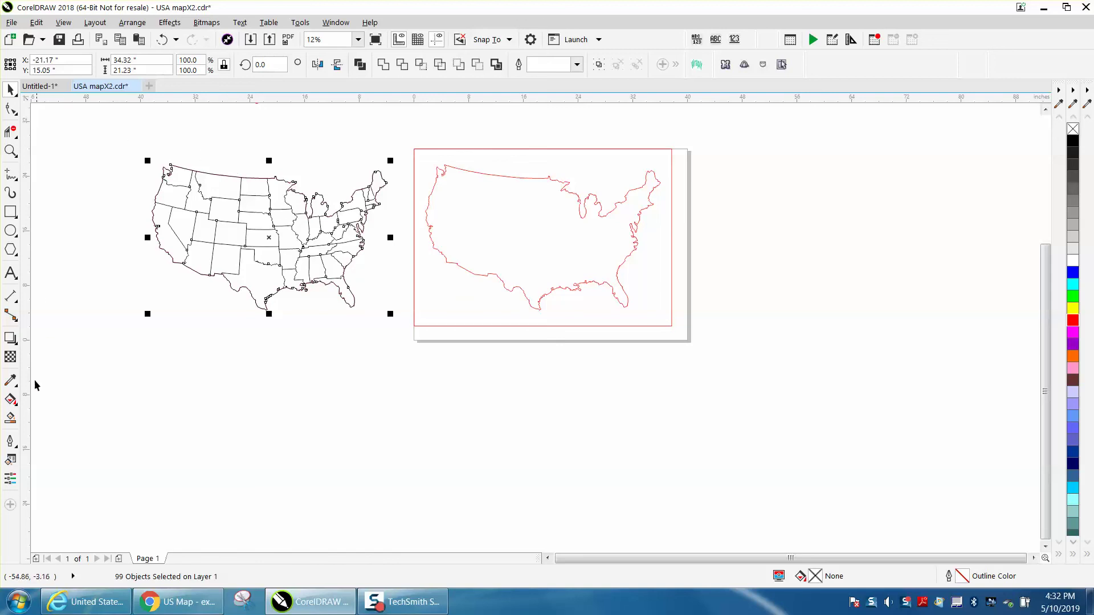
Smart-fill Washington and Oregon from the map and drag both shapes right of the page
{"action": "left_click", "coordinate": [10, 418]}
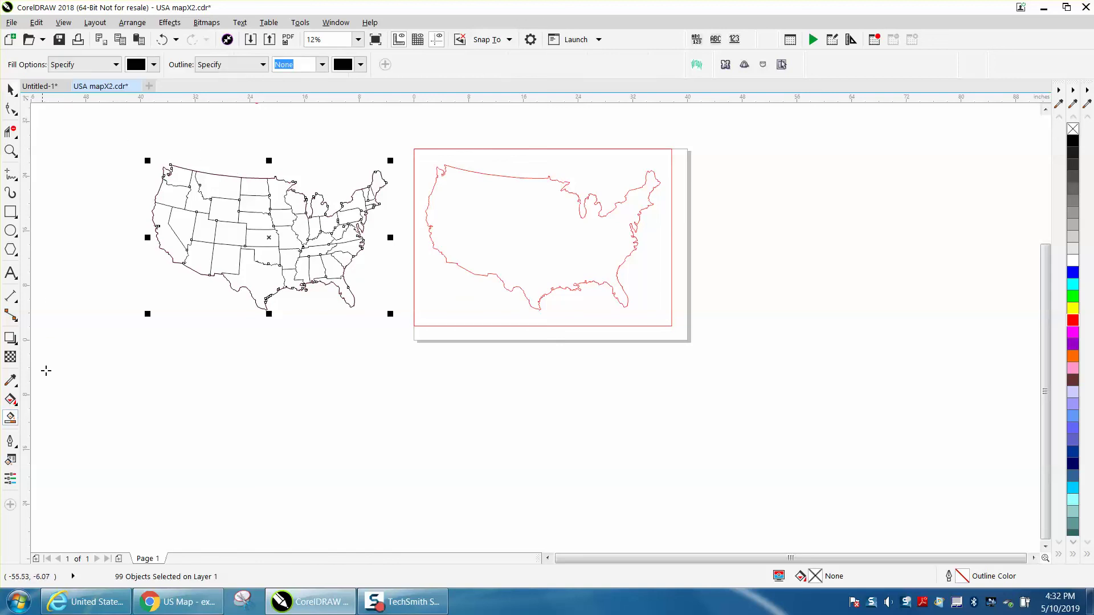
{"action": "left_click", "coordinate": [178, 176]}
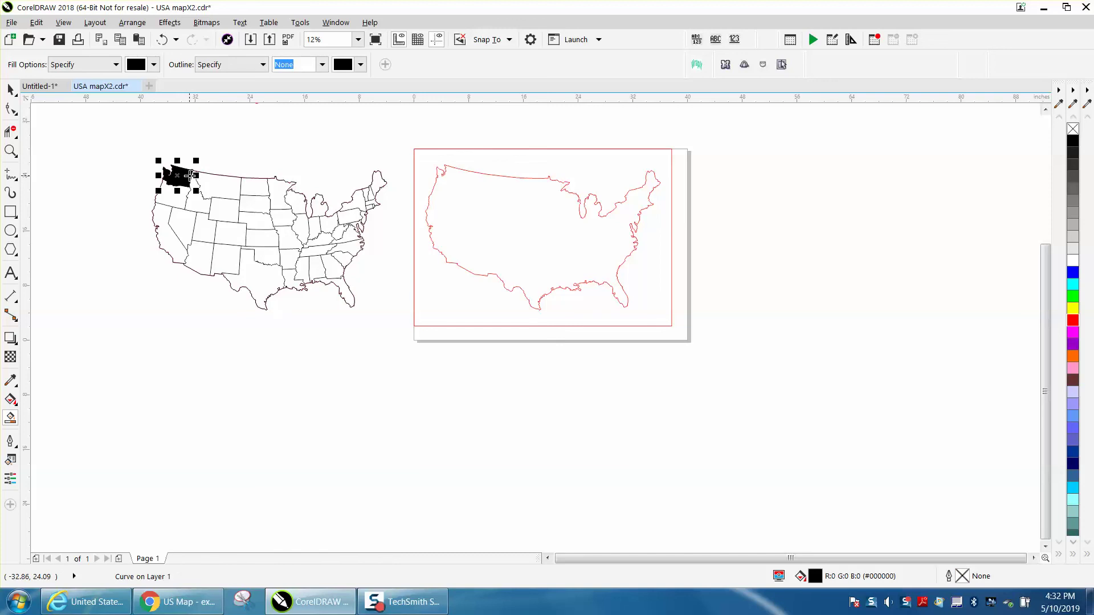
{"action": "left_click_drag", "start_coordinate": [191, 175], "coordinate": [738, 175]}
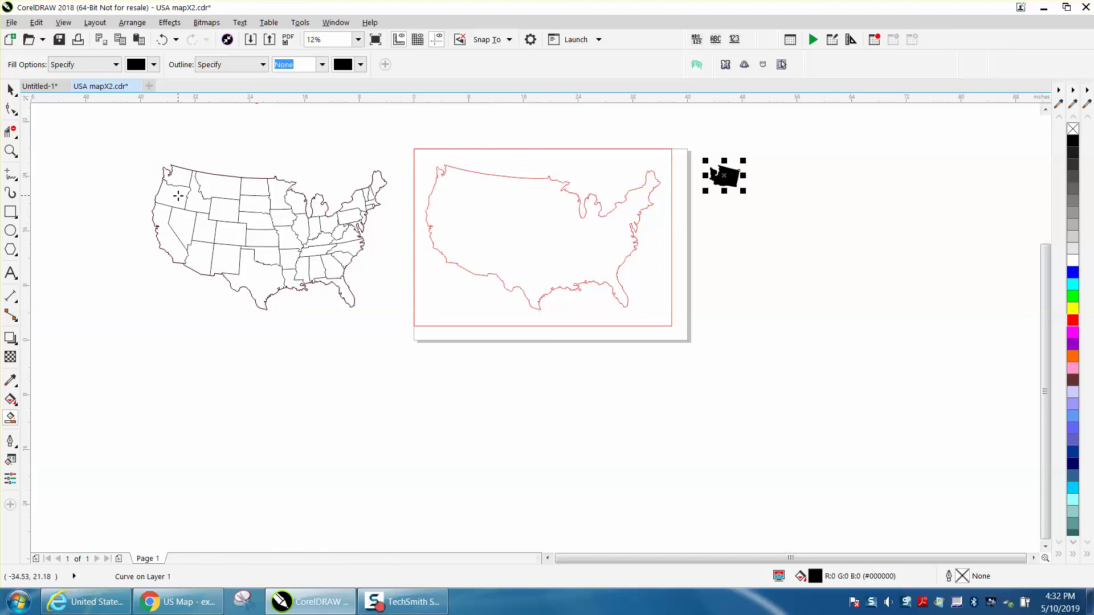
{"action": "left_click", "coordinate": [178, 197]}
{"action": "left_click_drag", "start_coordinate": [179, 197], "coordinate": [722, 195]}
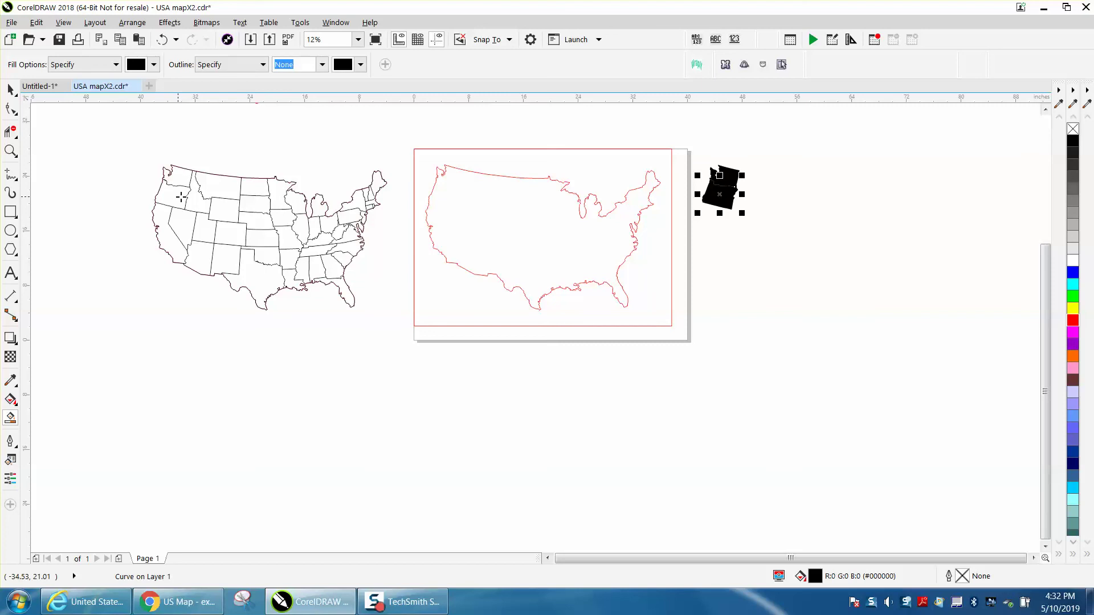
Give both state shapes no fill and a red hairline outline, and move Oregon beside Washington
{"action": "left_click", "coordinate": [10, 90]}
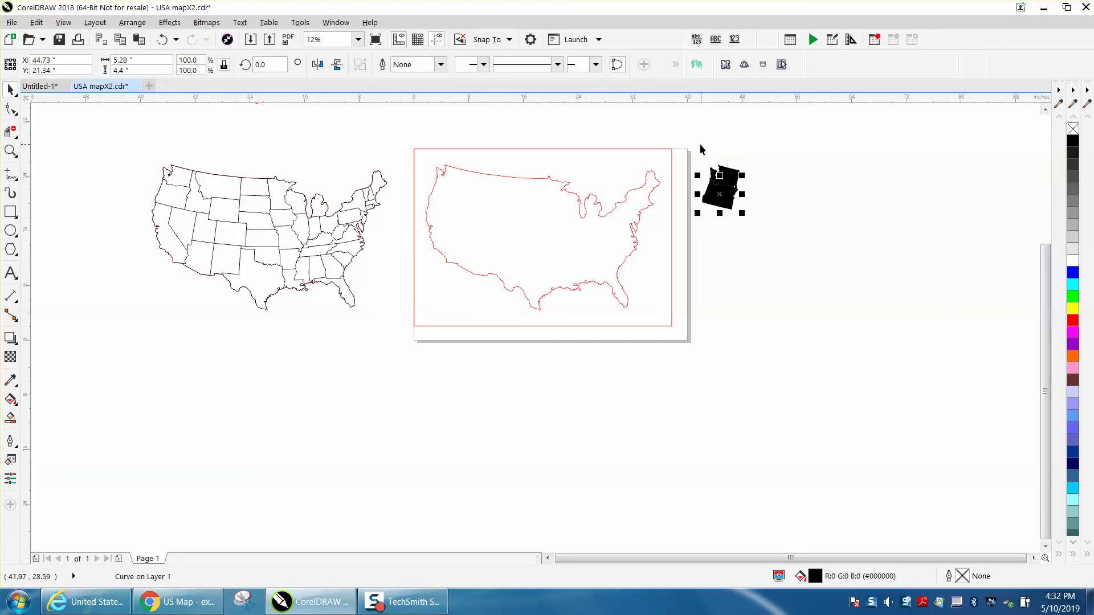
{"action": "left_click_drag", "start_coordinate": [700, 144], "coordinate": [803, 239]}
{"action": "left_click", "coordinate": [798, 228]}
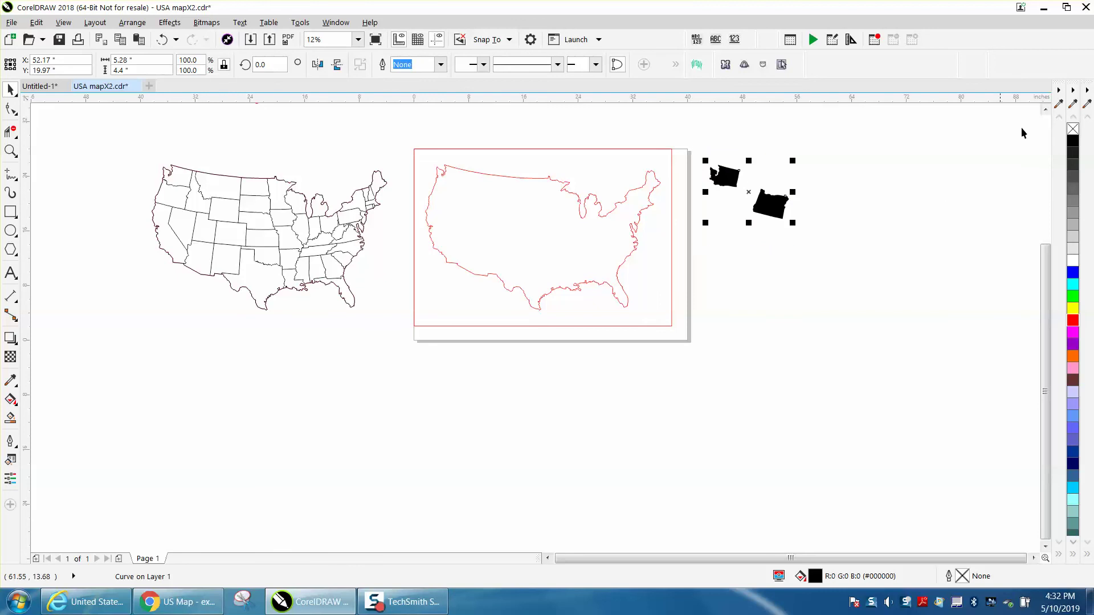
{"action": "left_click", "coordinate": [1073, 129]}
{"action": "right_click", "coordinate": [1071, 319]}
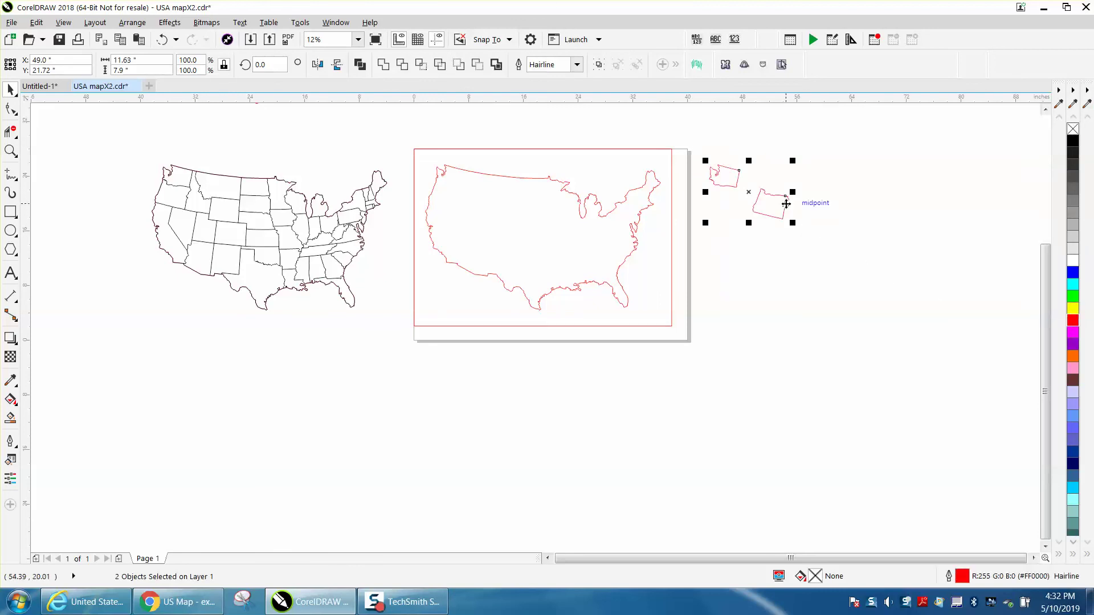
{"action": "left_click", "coordinate": [791, 195]}
{"action": "left_click_drag", "start_coordinate": [780, 202], "coordinate": [771, 177]}
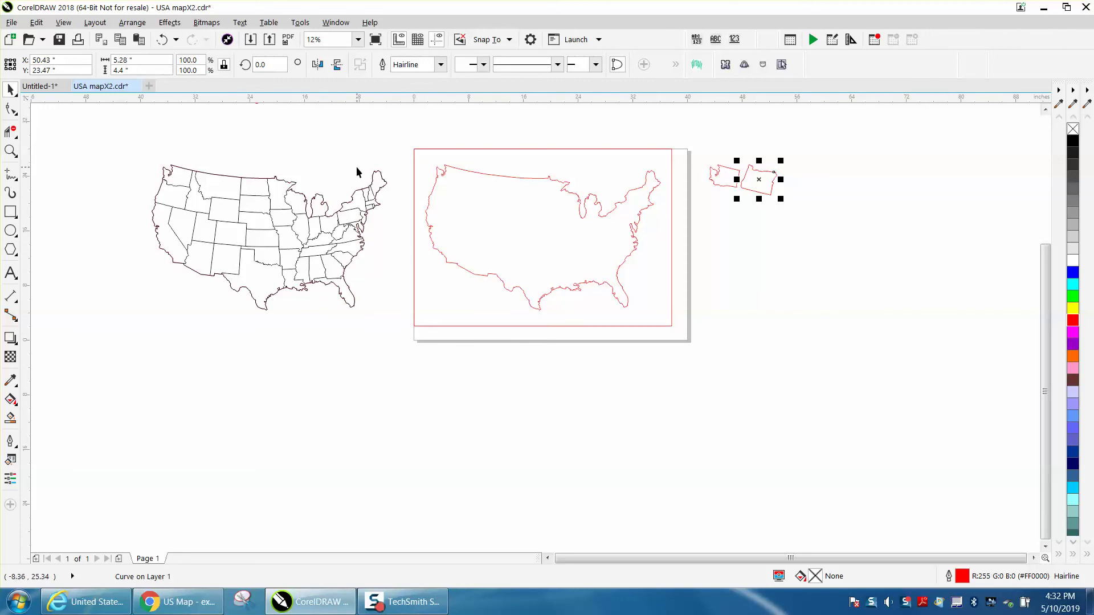
{"action": "left_click", "coordinate": [256, 191]}
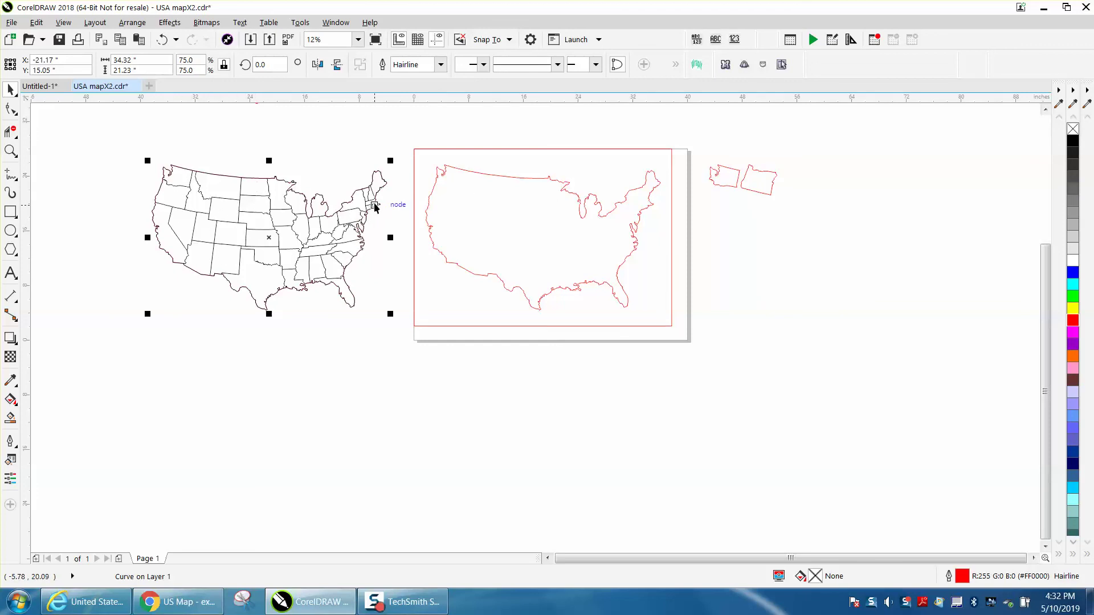
Undo the recent Oregon moves, red outline and fill removal so both states are black again
{"action": "left_click", "coordinate": [162, 40]}
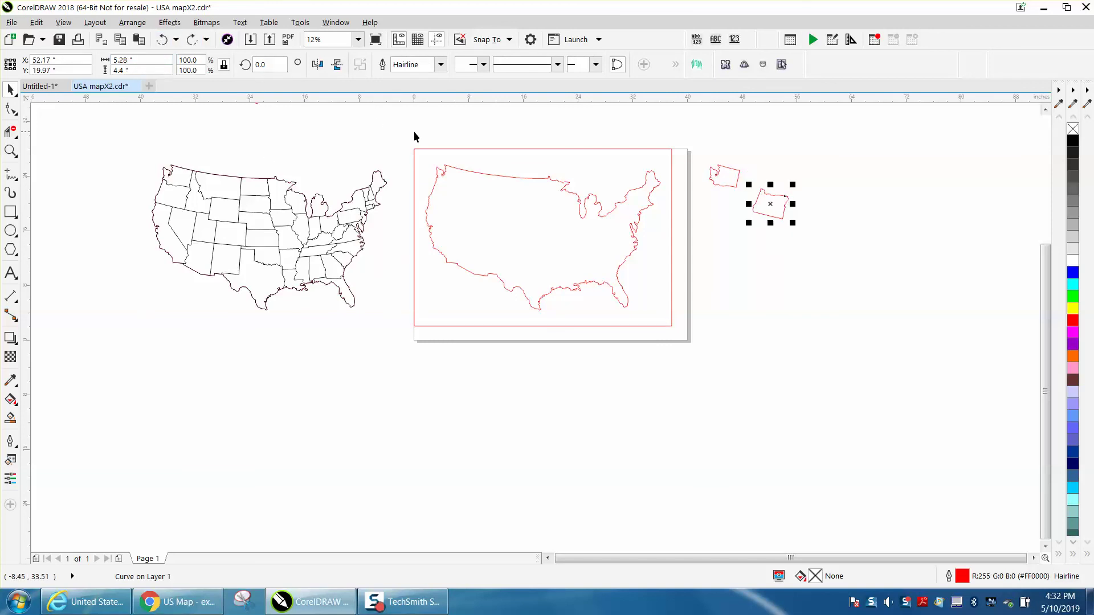
{"action": "left_click", "coordinate": [162, 40]}
{"action": "left_click", "coordinate": [162, 40]}
{"action": "left_click", "coordinate": [162, 40]}
{"action": "left_click", "coordinate": [163, 41]}
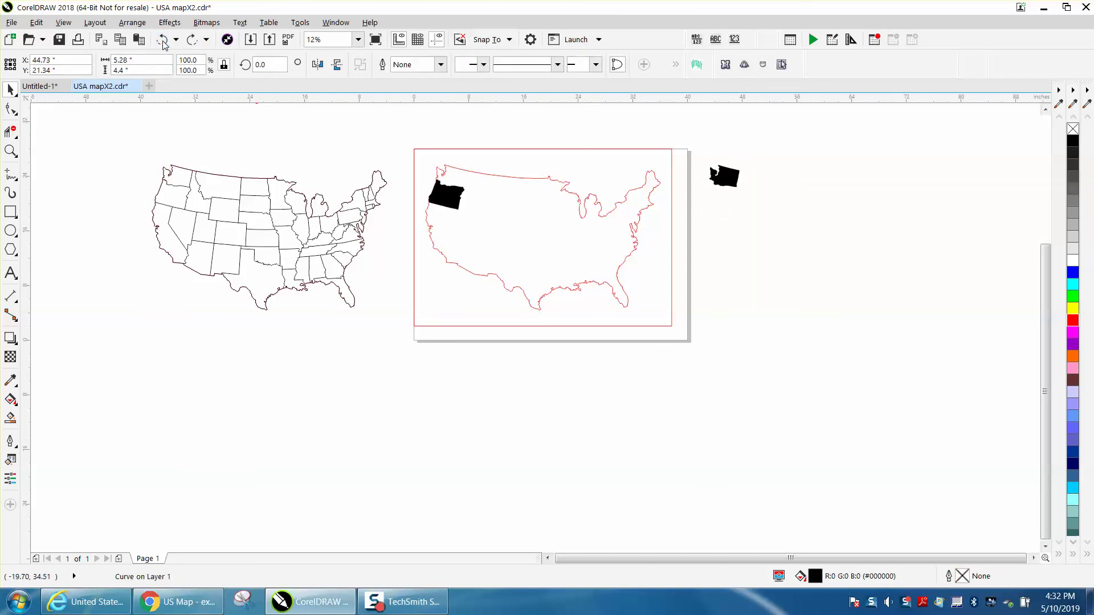